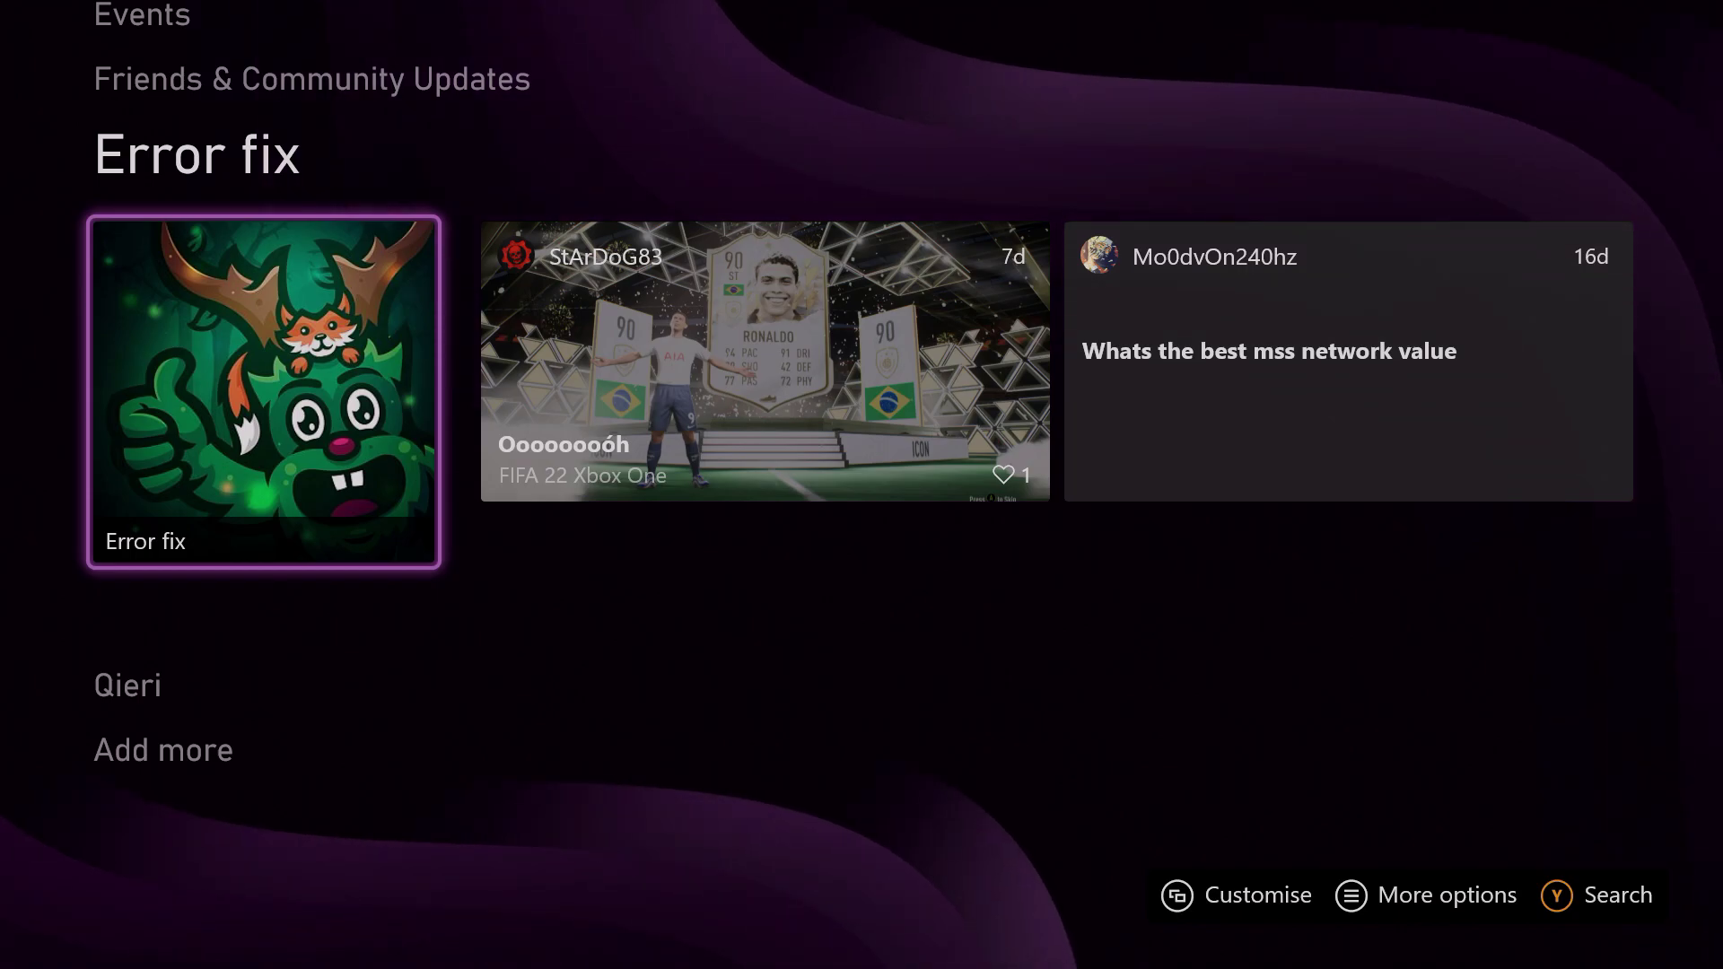
# Scroll Home back up from the Error fix section to the Store section
pyautogui.press('Up')
pyautogui.press('Up')
pyautogui.press('Up')
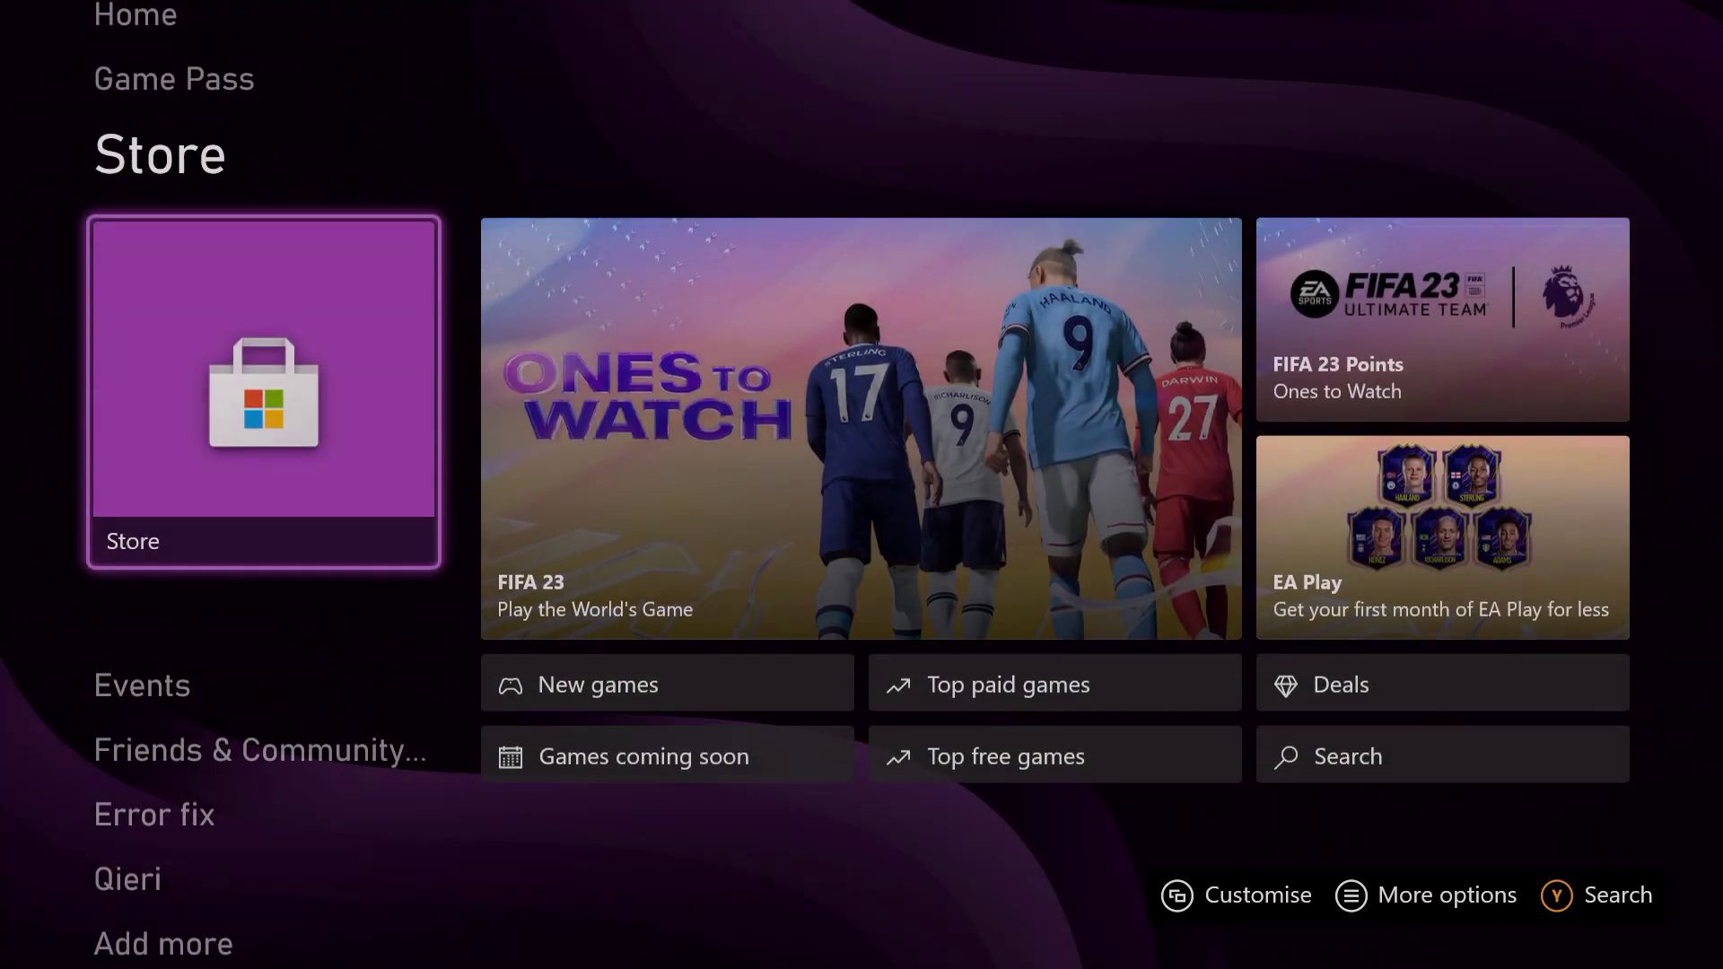
pyautogui.press('Up')
pyautogui.press('Up')
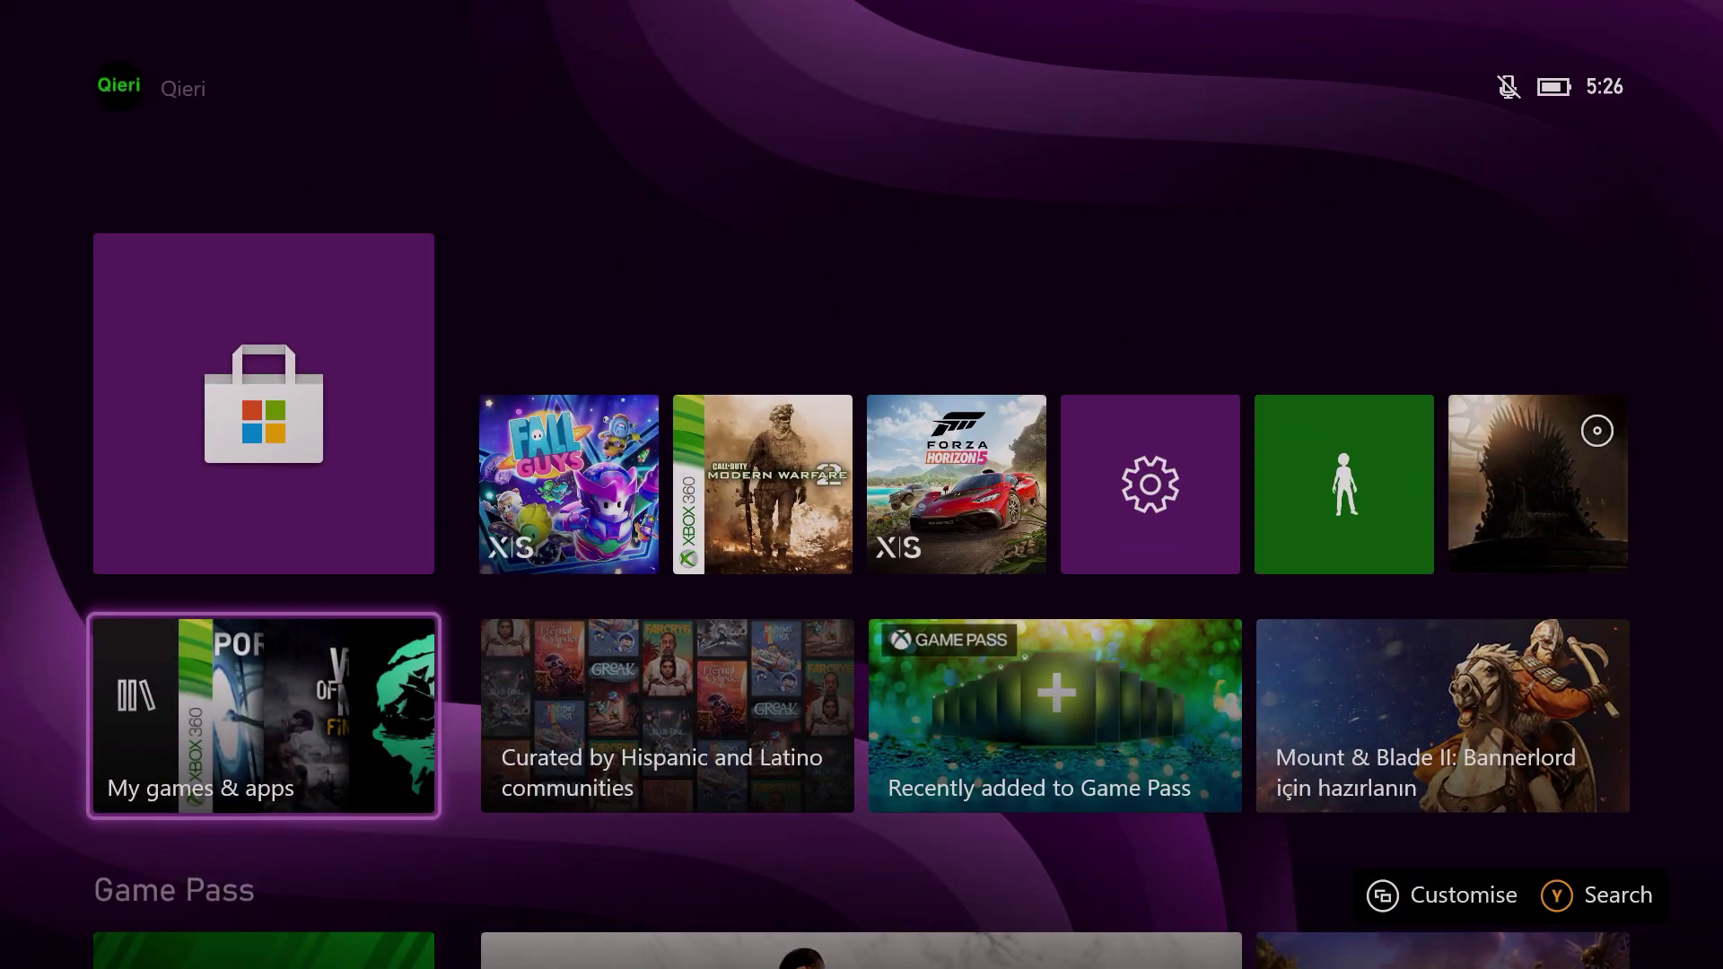
# Bring up the guide over the dashboard on its People section
pyautogui.press('super')
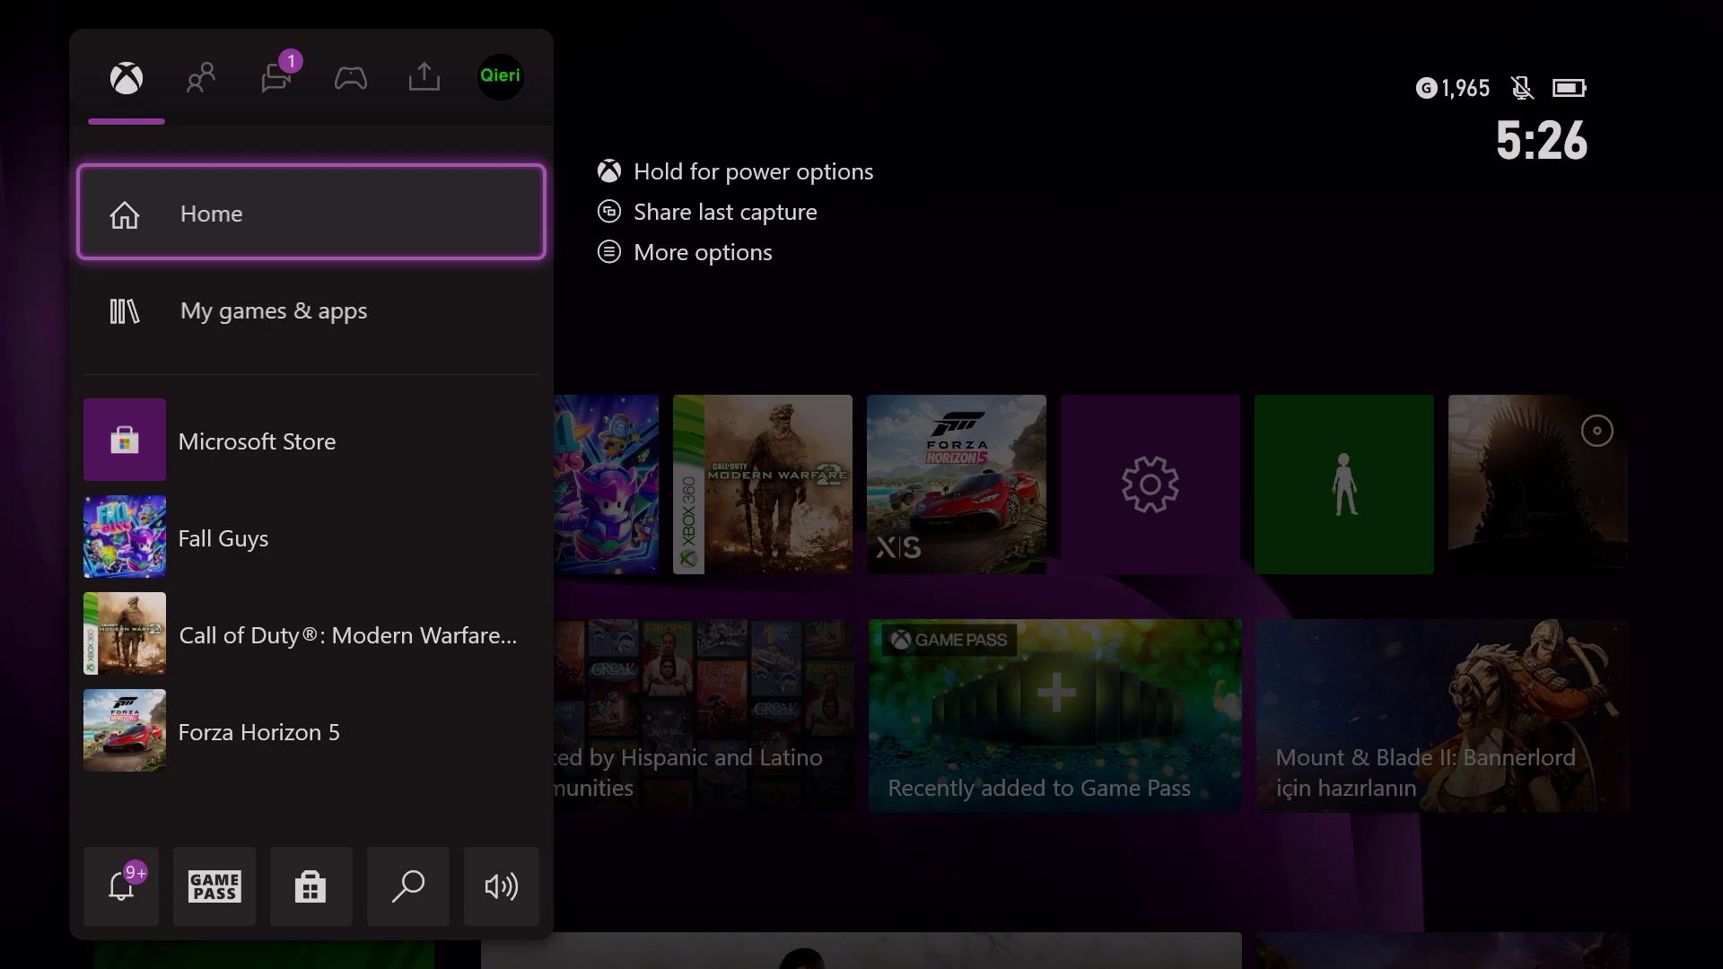
pyautogui.press('Right')
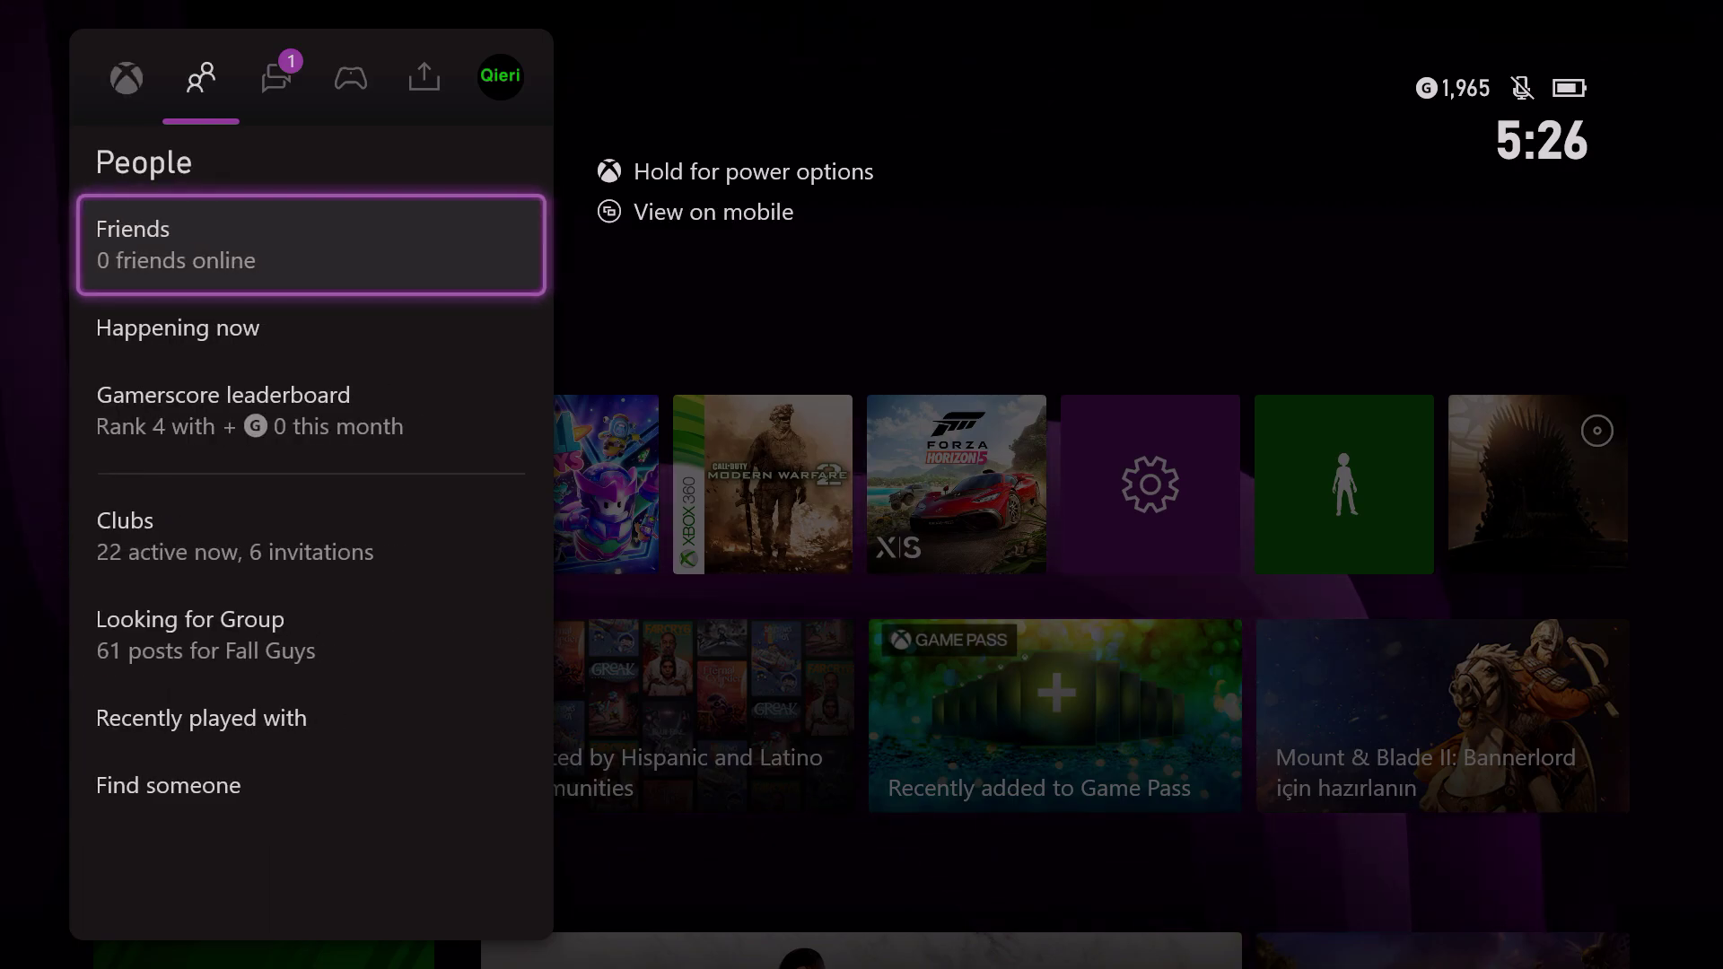
pyautogui.press('Down')
pyautogui.press('Up')
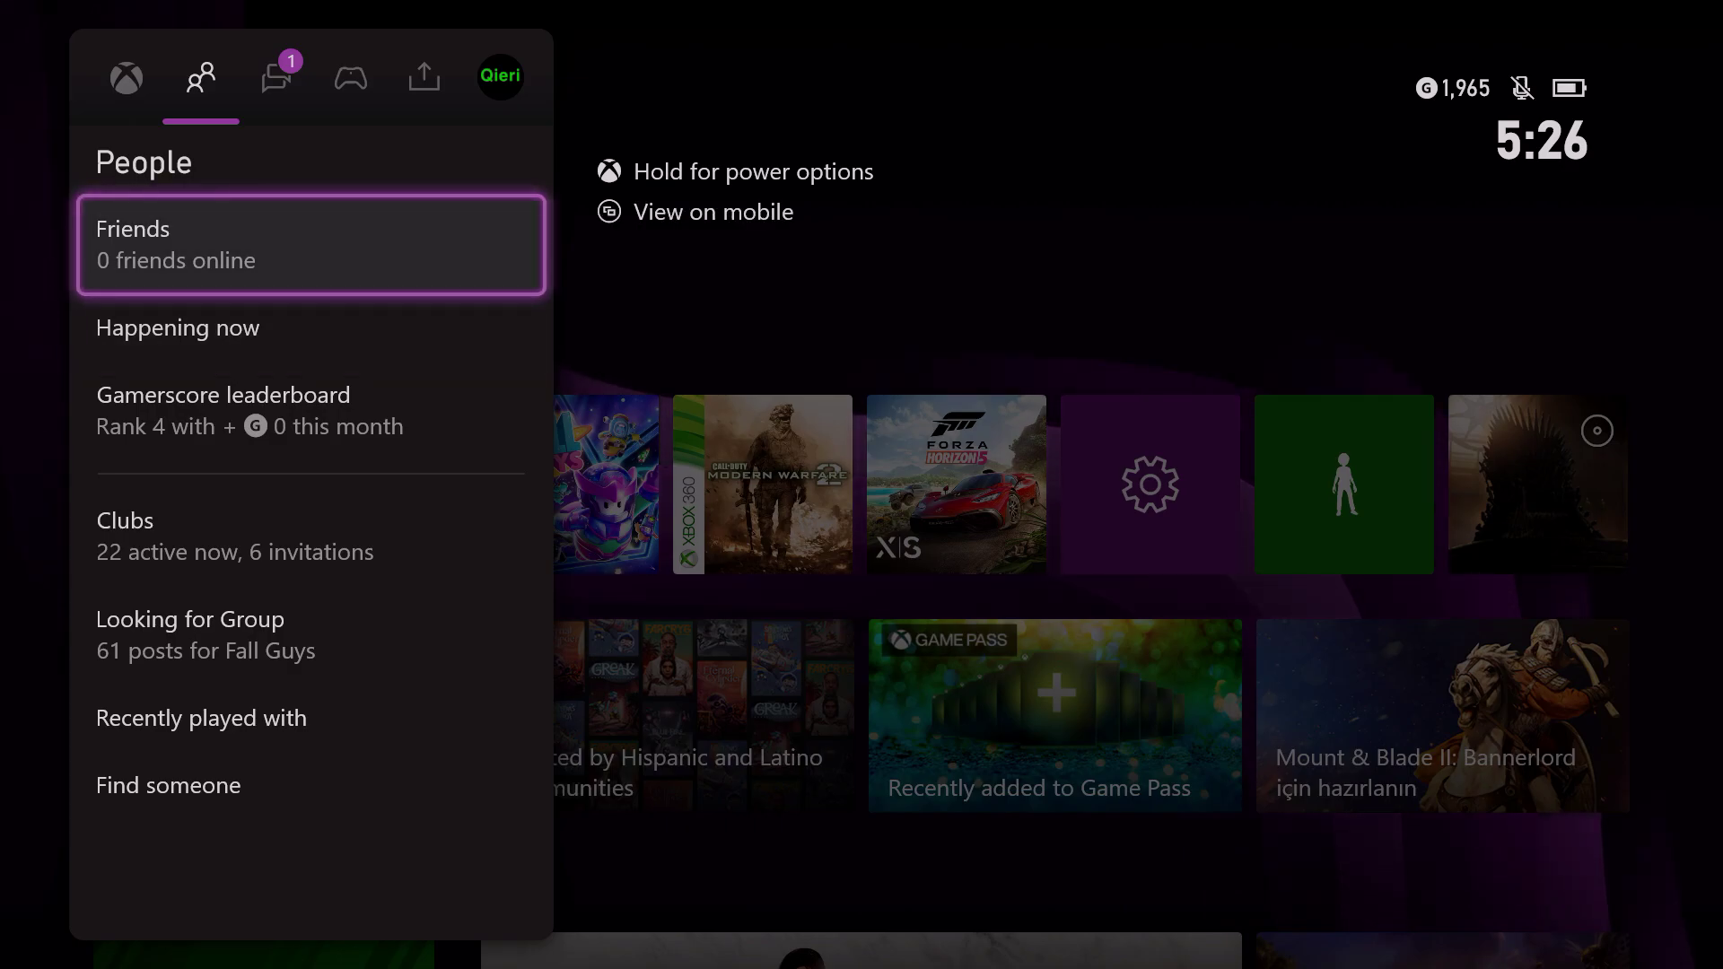
# Open Friends and browse the three offline friends, ending on the first
pyautogui.press('Return')
pyautogui.press('Down')
pyautogui.press('Down')
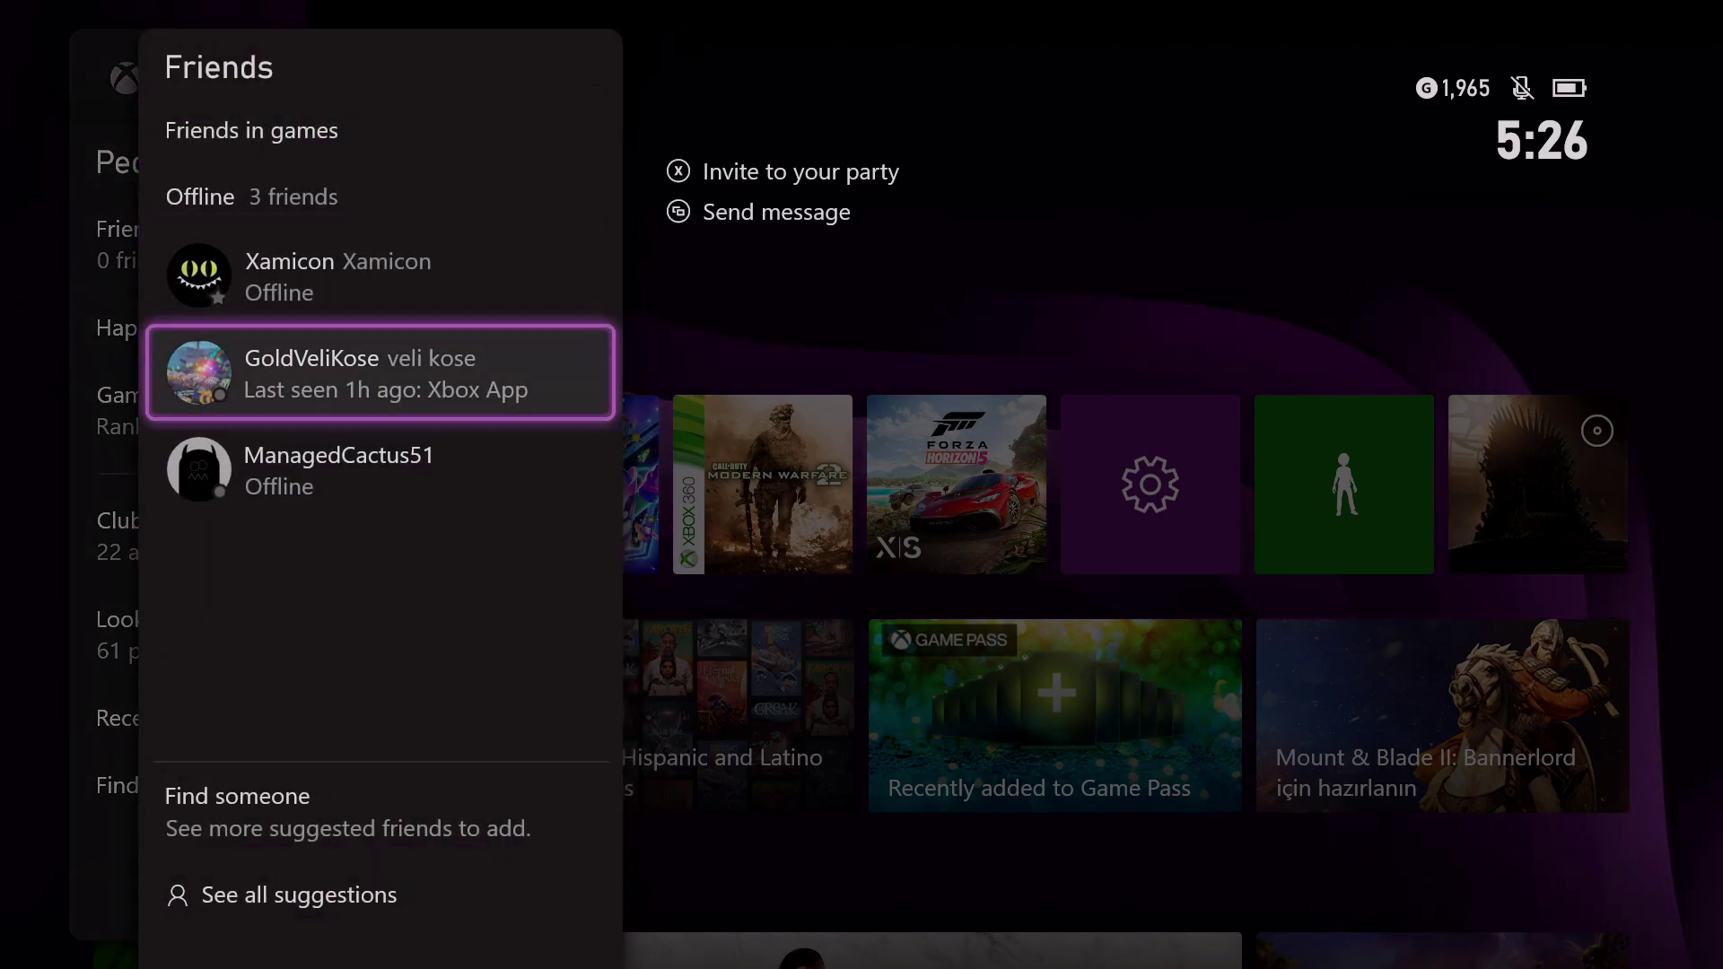
pyautogui.press('Up')
pyautogui.press('Down')
pyautogui.press('Up')
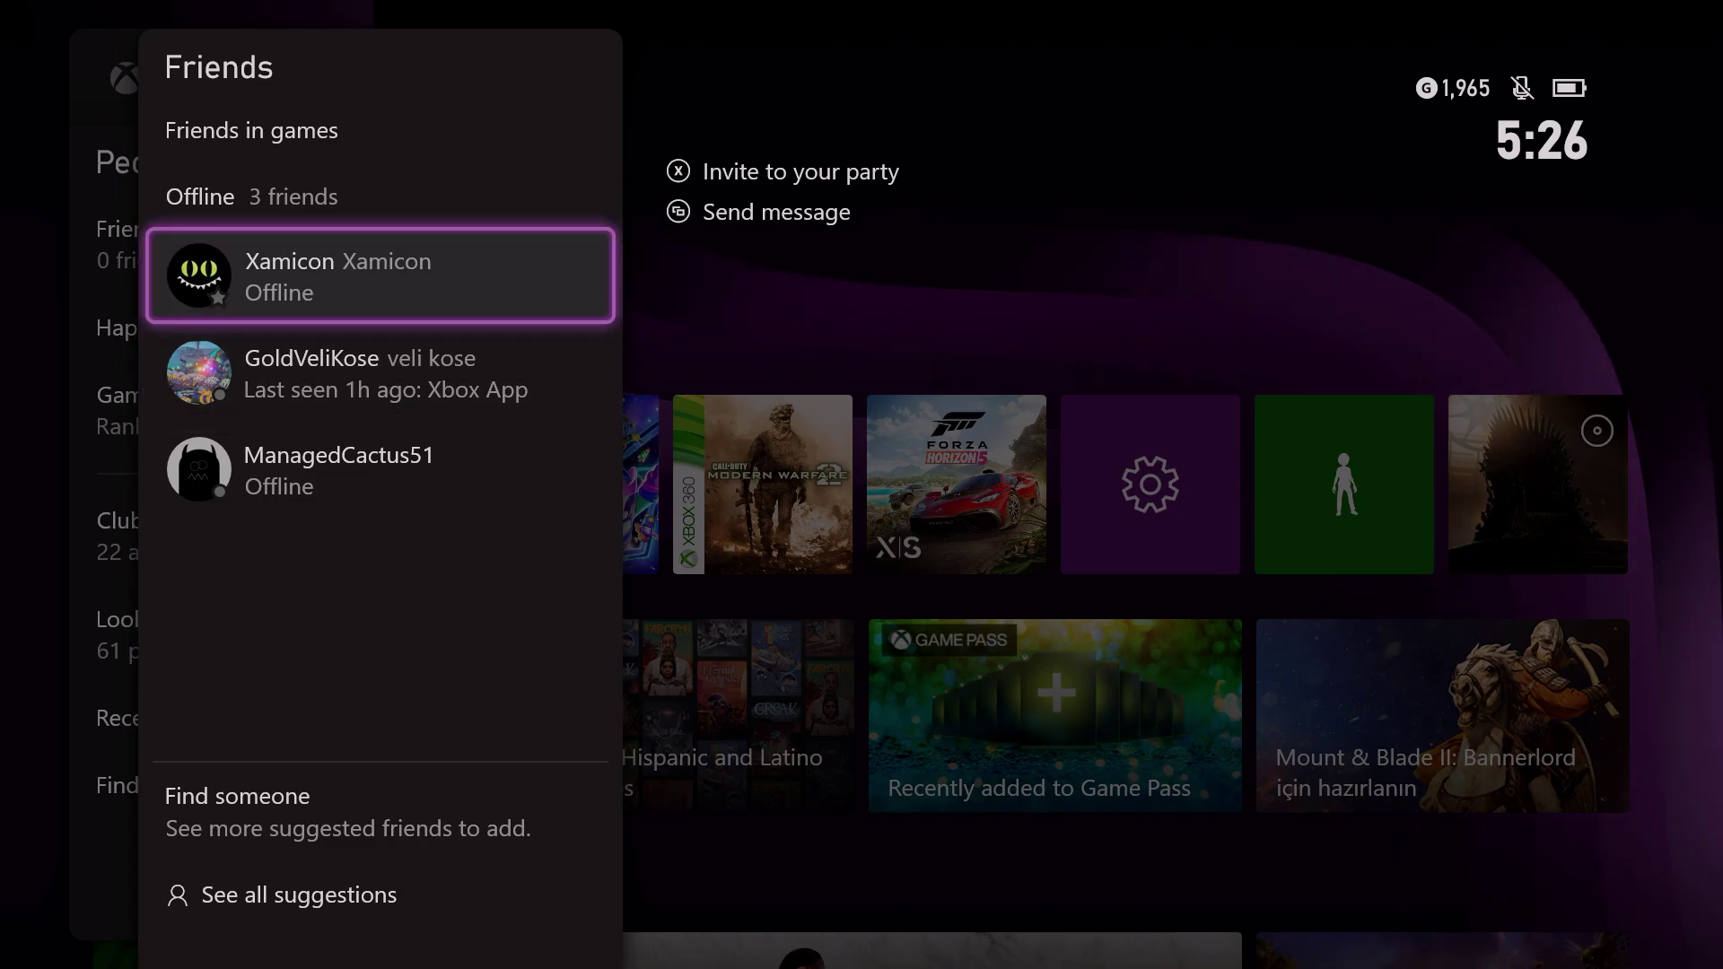
pyautogui.press('Down')
pyautogui.press('Down')
pyautogui.press('Up')
pyautogui.press('Up')
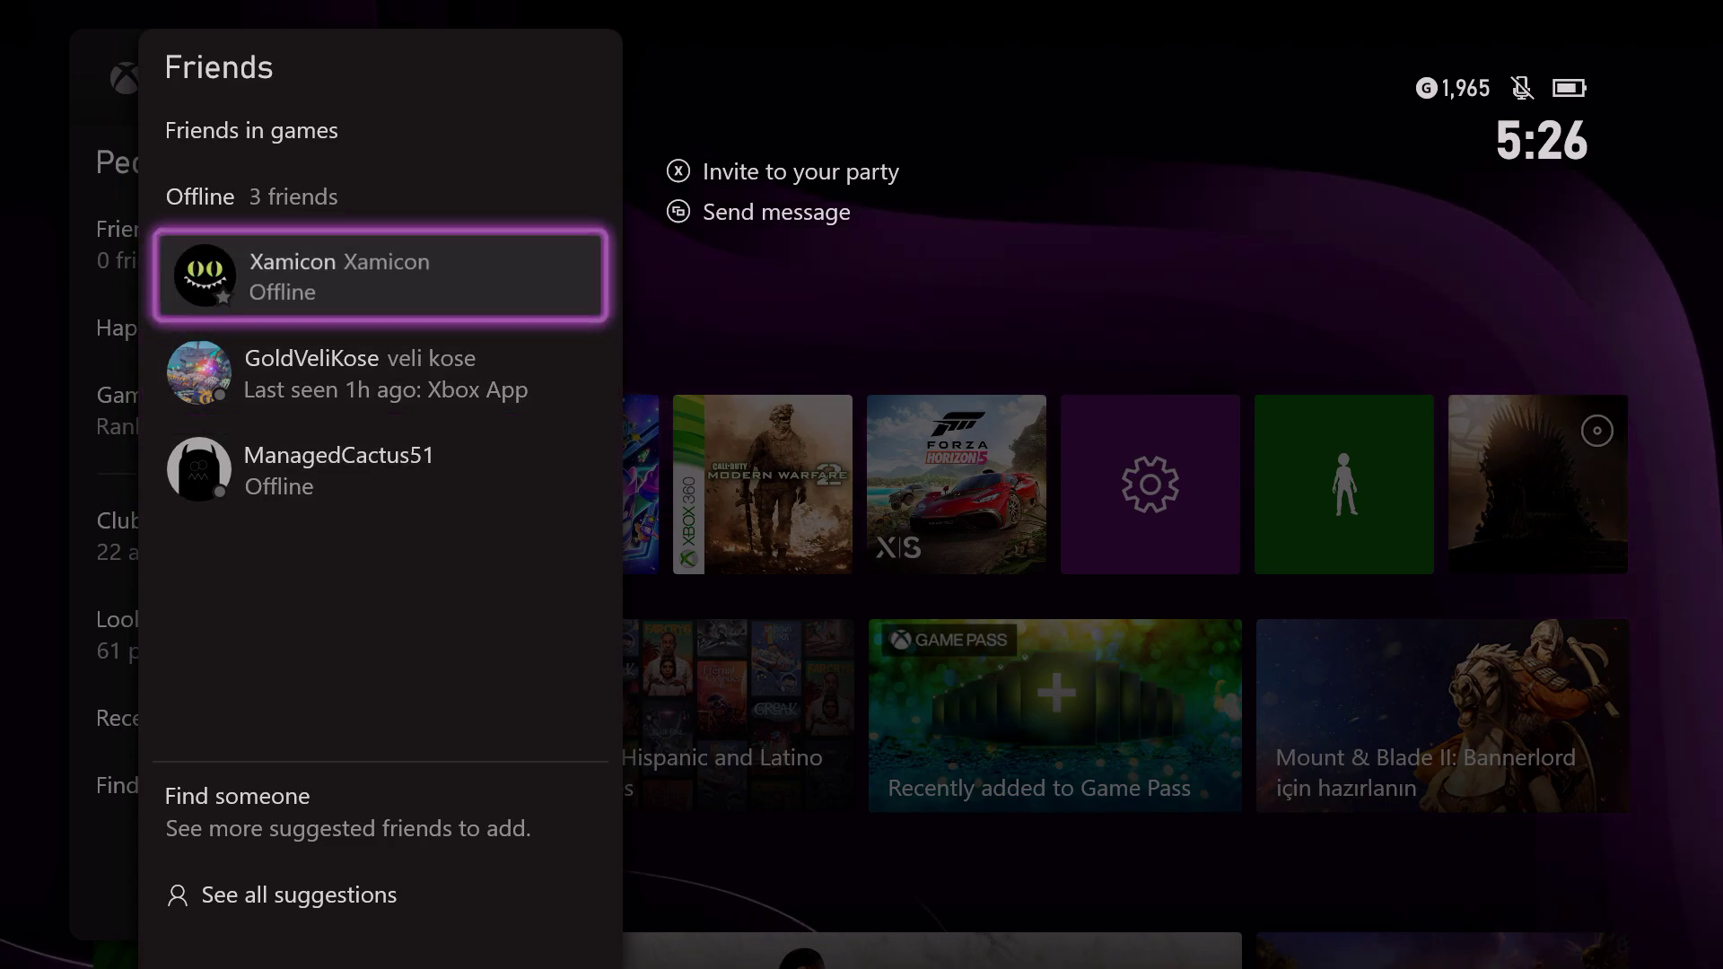
# Open the first friend's profile card and its Change friendship options
pyautogui.press('Return')
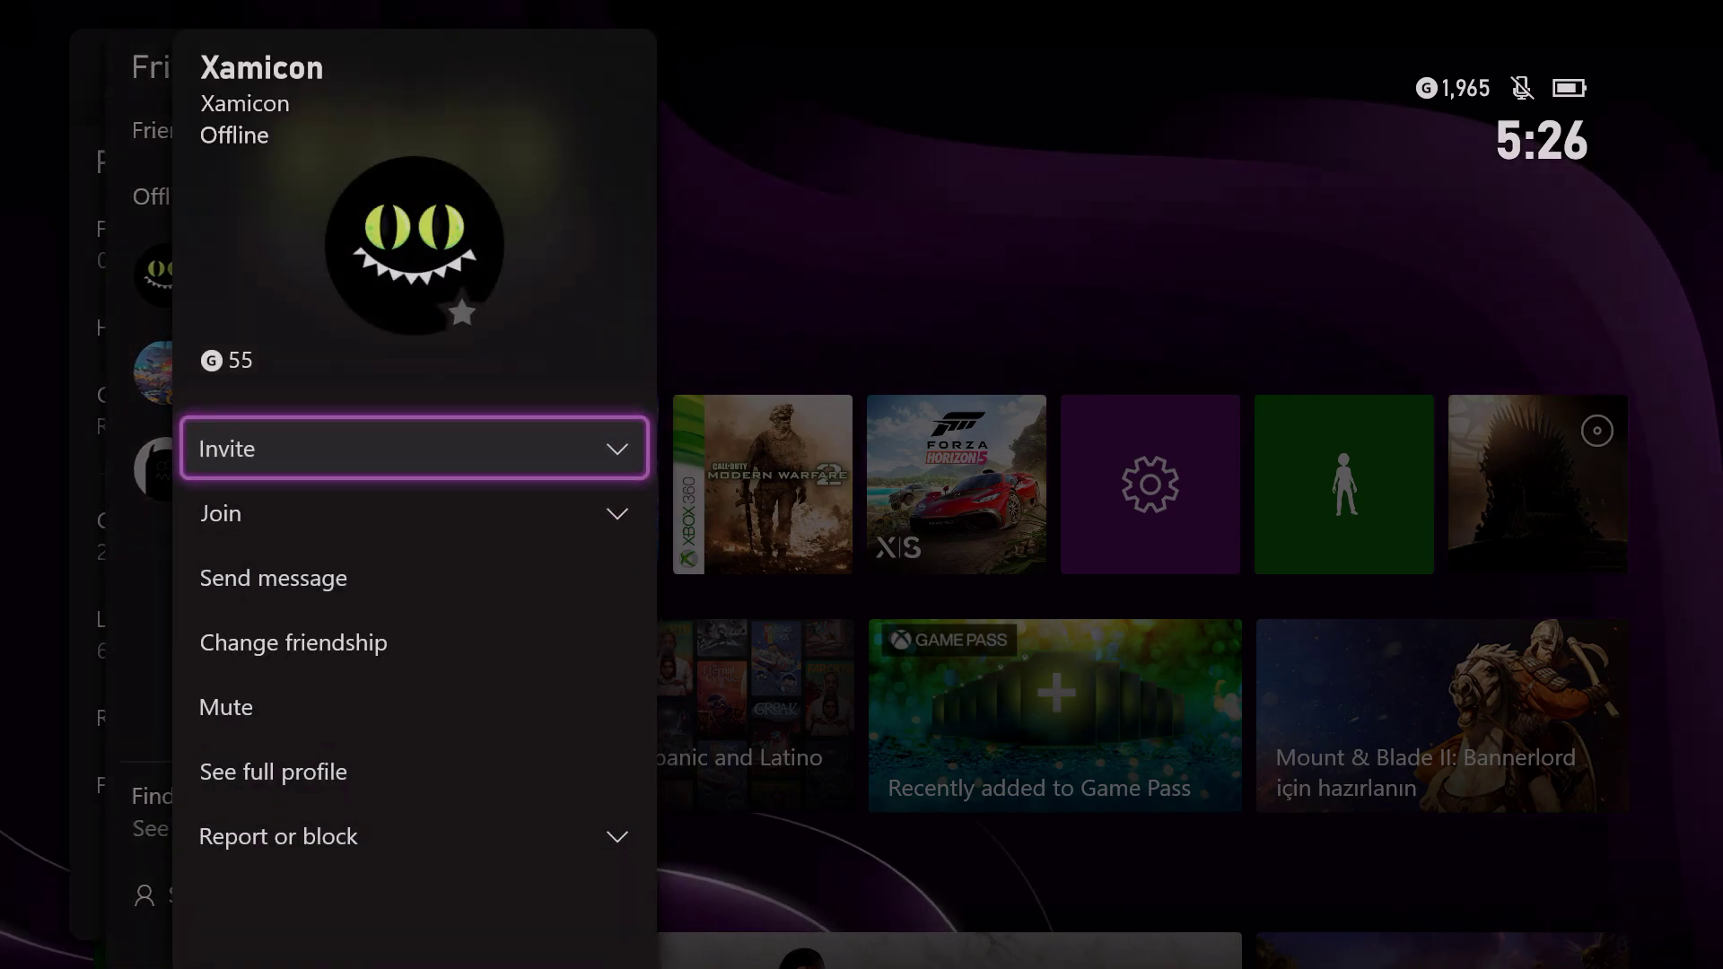
pyautogui.press('Down')
pyautogui.press('Down')
pyautogui.press('Down')
pyautogui.press('Return')
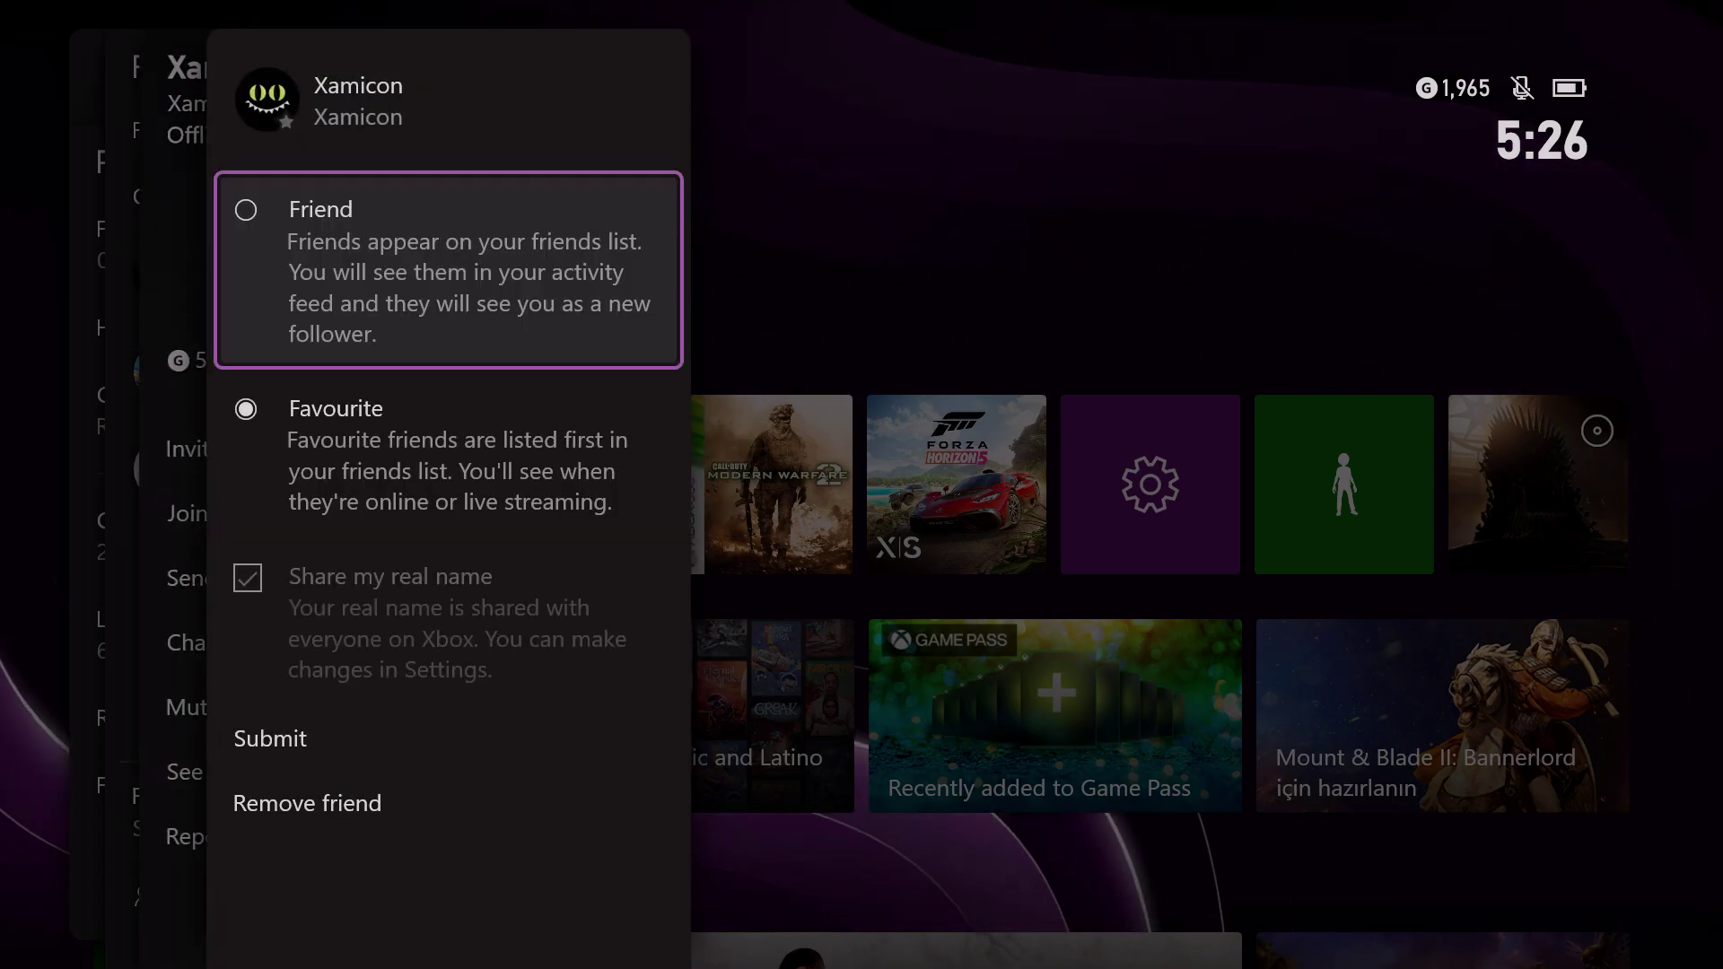
pyautogui.press('Down')
pyautogui.press('Up')
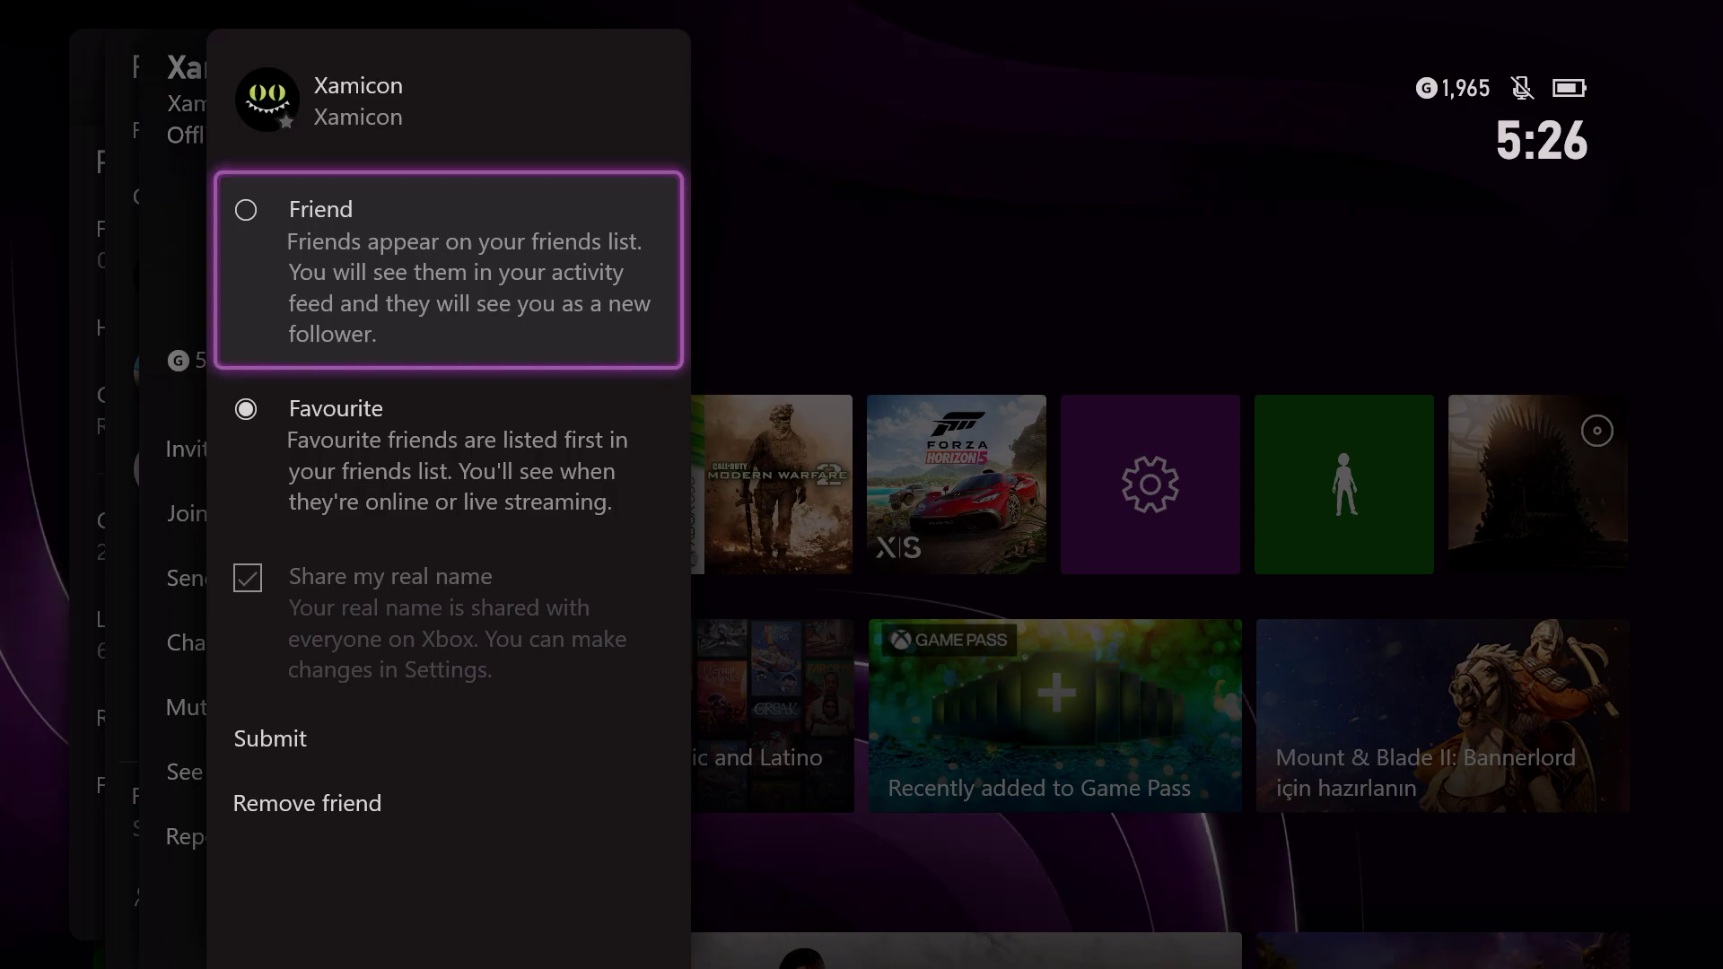
pyautogui.press('Down')
pyautogui.press('Down')
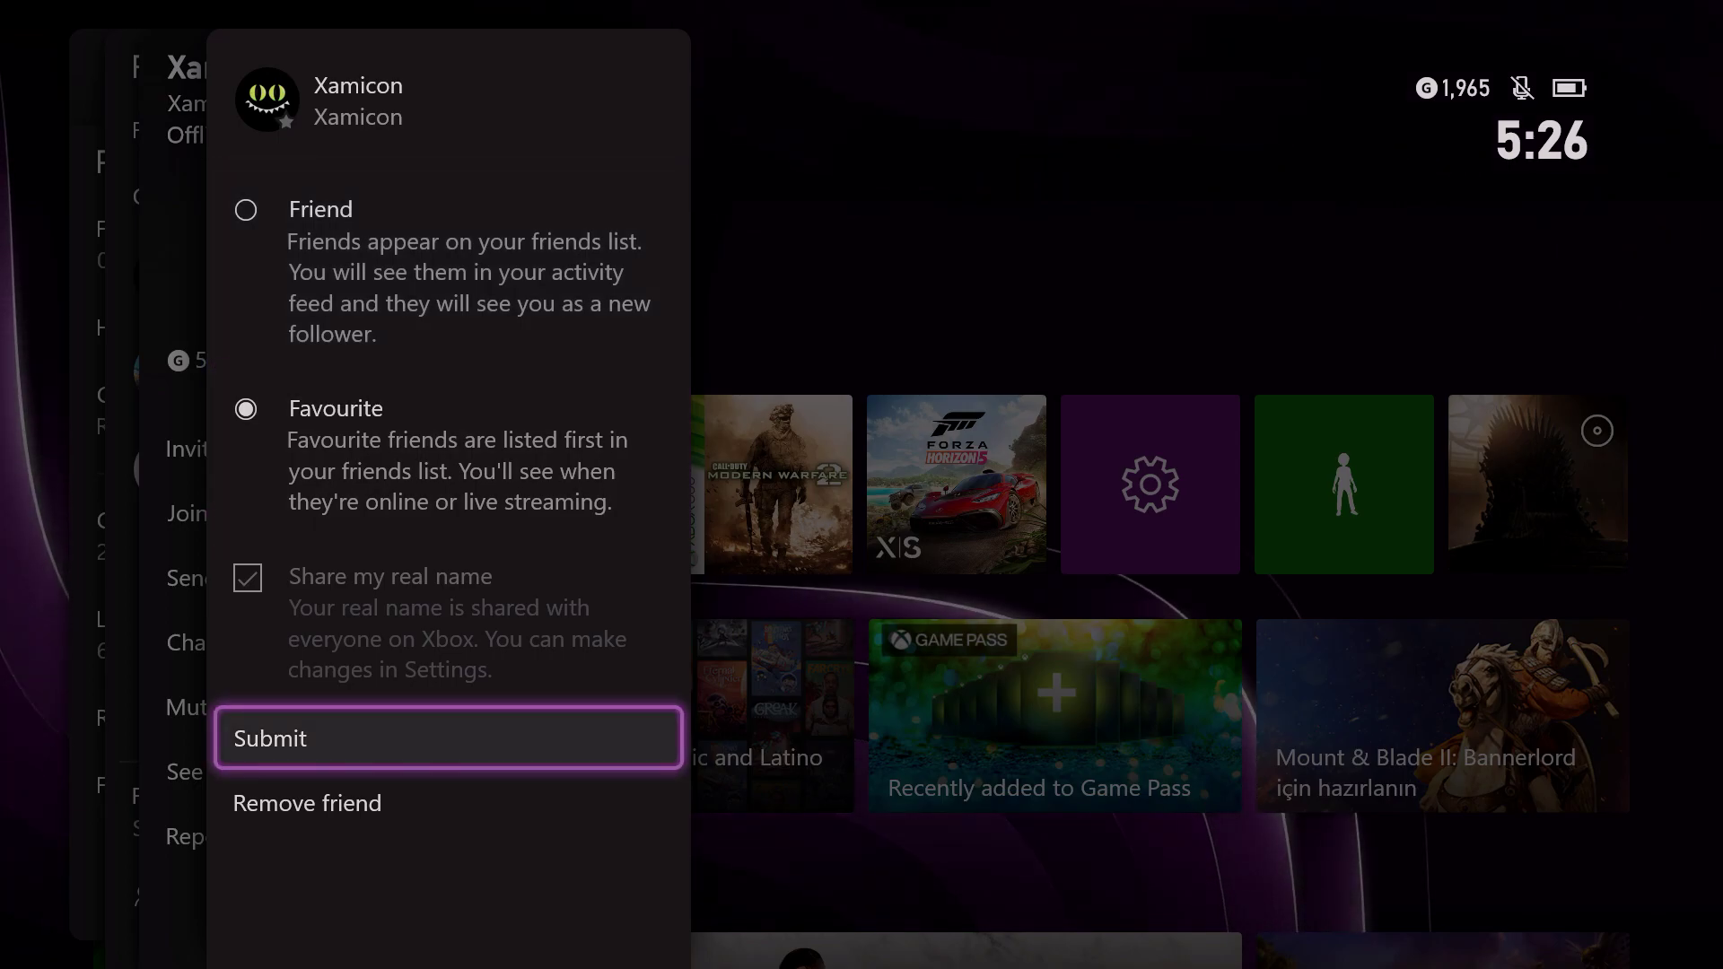
pyautogui.press('Down')
pyautogui.press('Return')
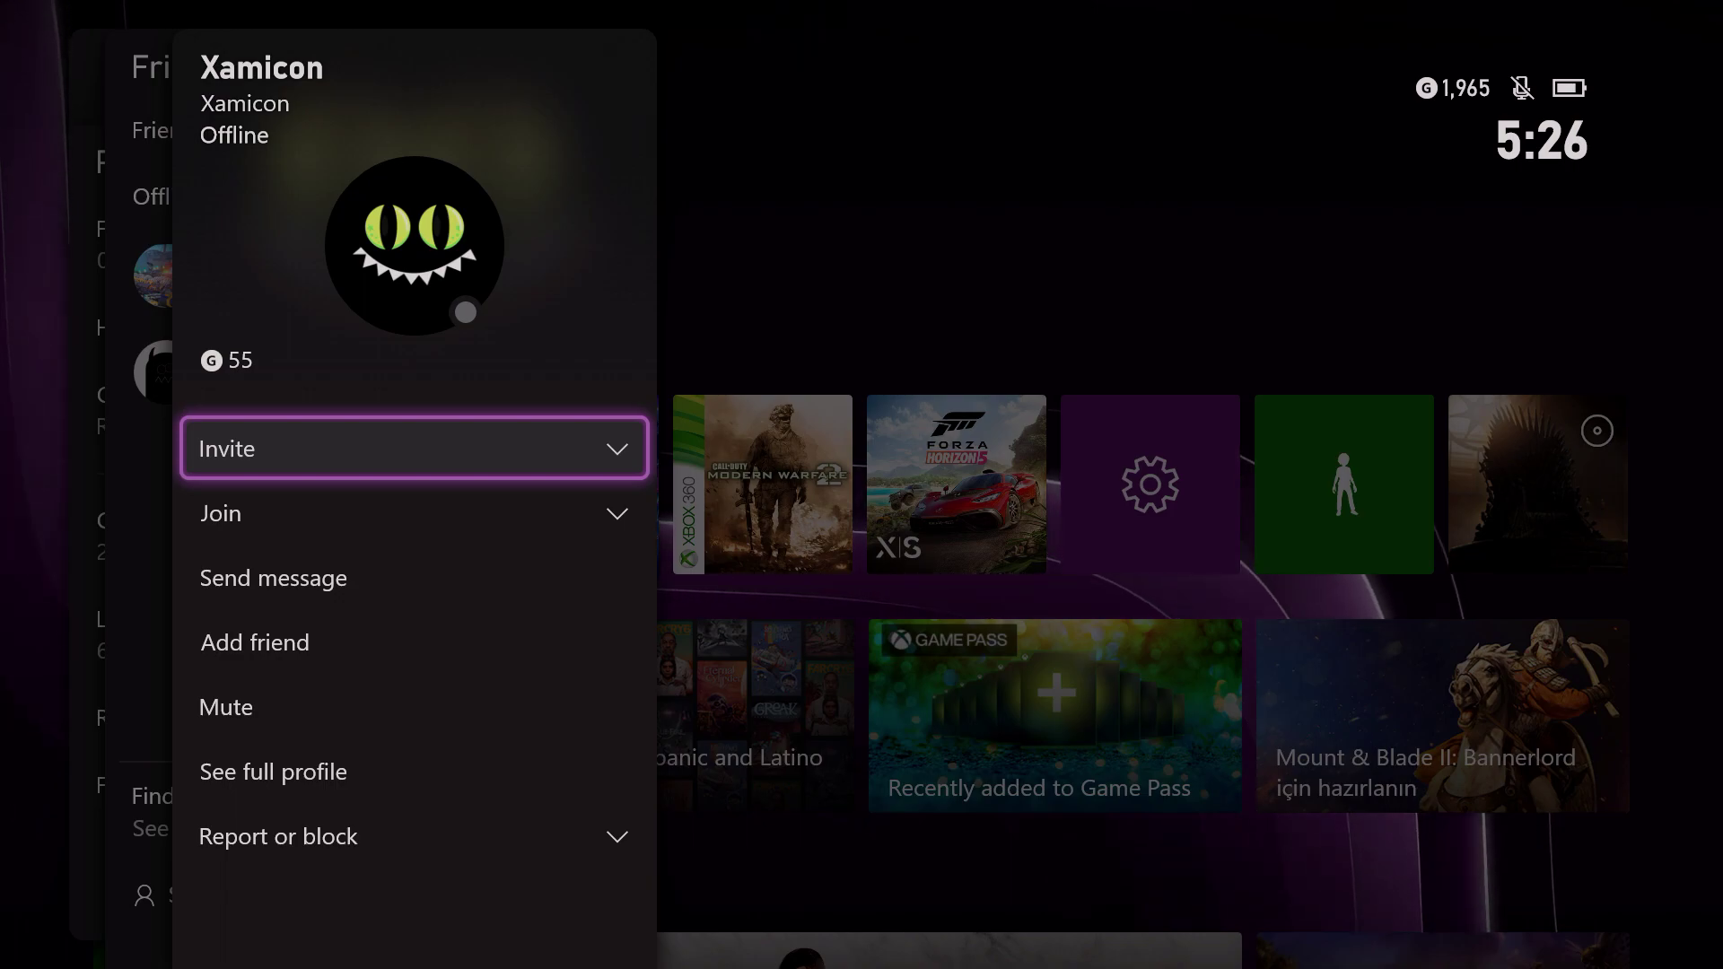
pyautogui.press('Down')
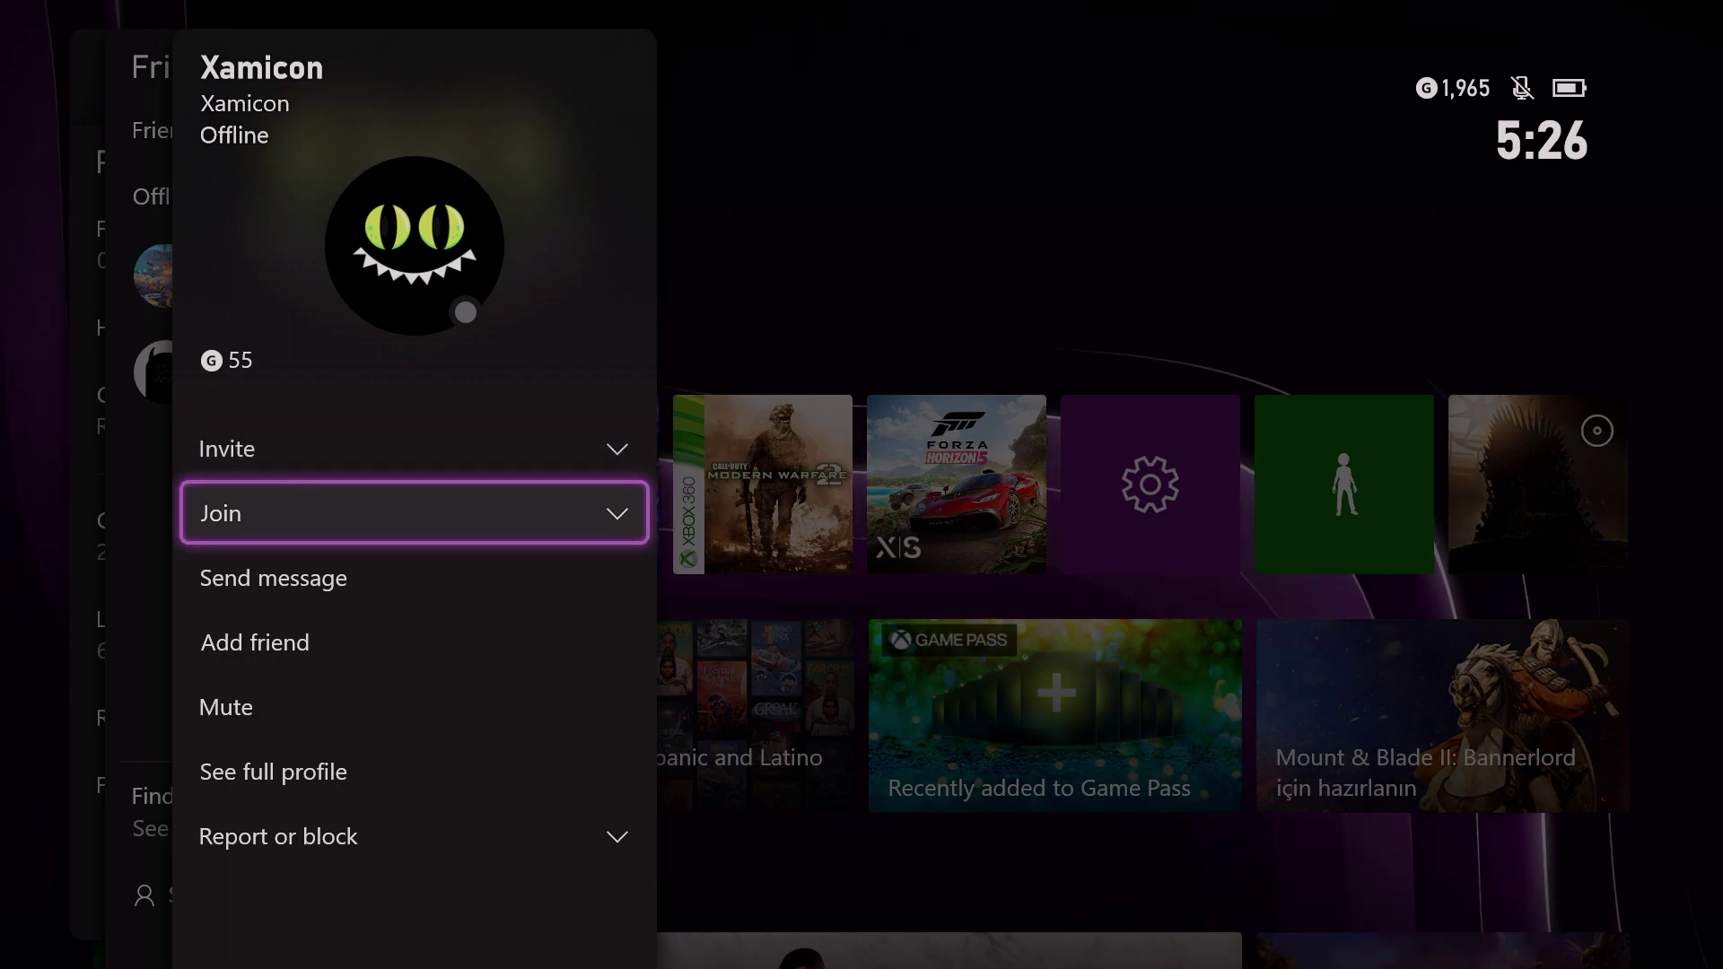
pyautogui.press('Down')
pyautogui.press('Down')
pyautogui.press('Return')
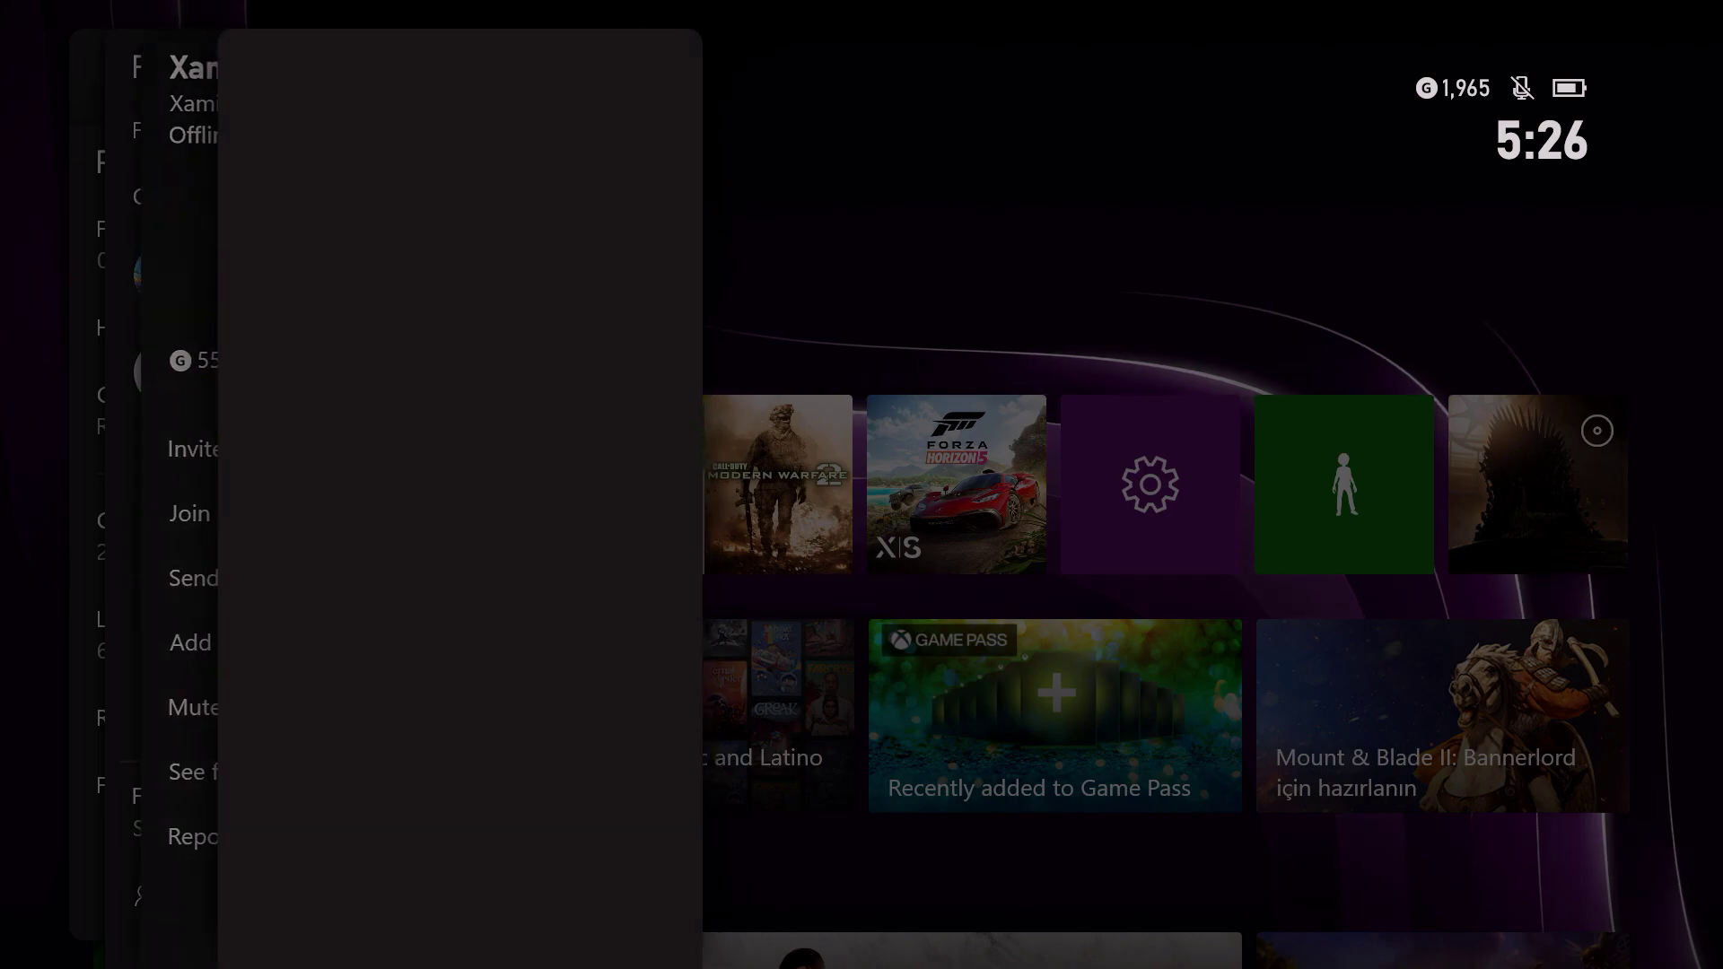
pyautogui.press('Down')
pyautogui.press('Down')
pyautogui.press('Down')
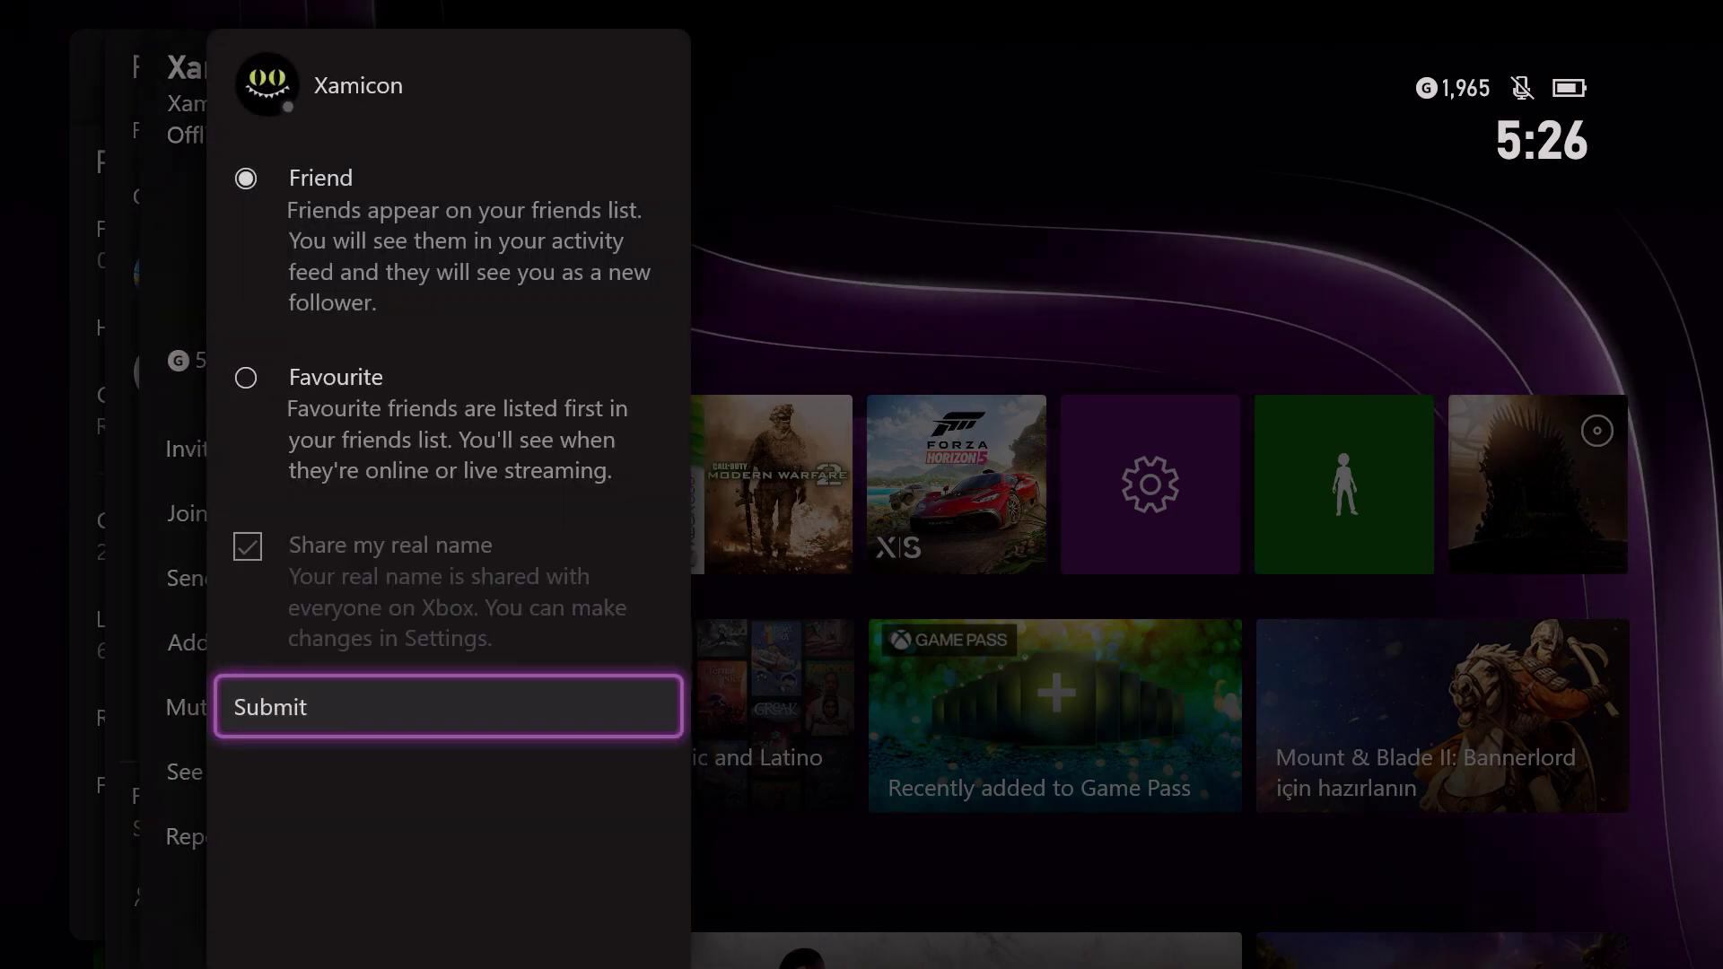
pyautogui.press('Return')
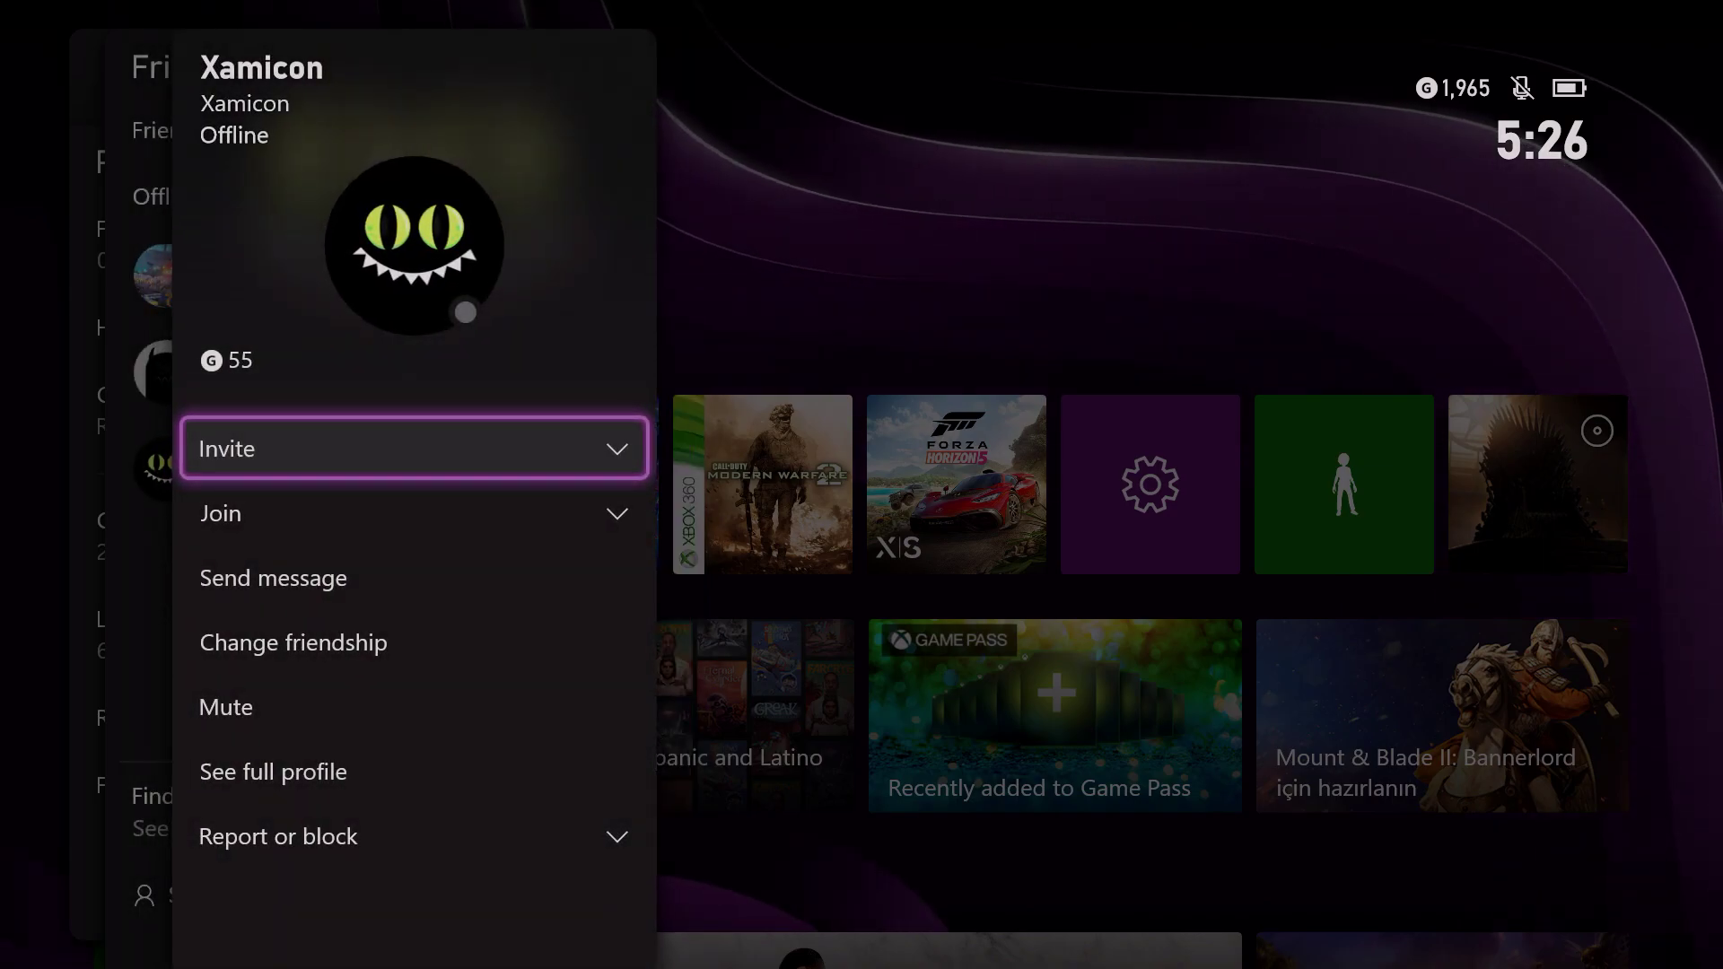
pyautogui.press('Down')
pyautogui.press('Down')
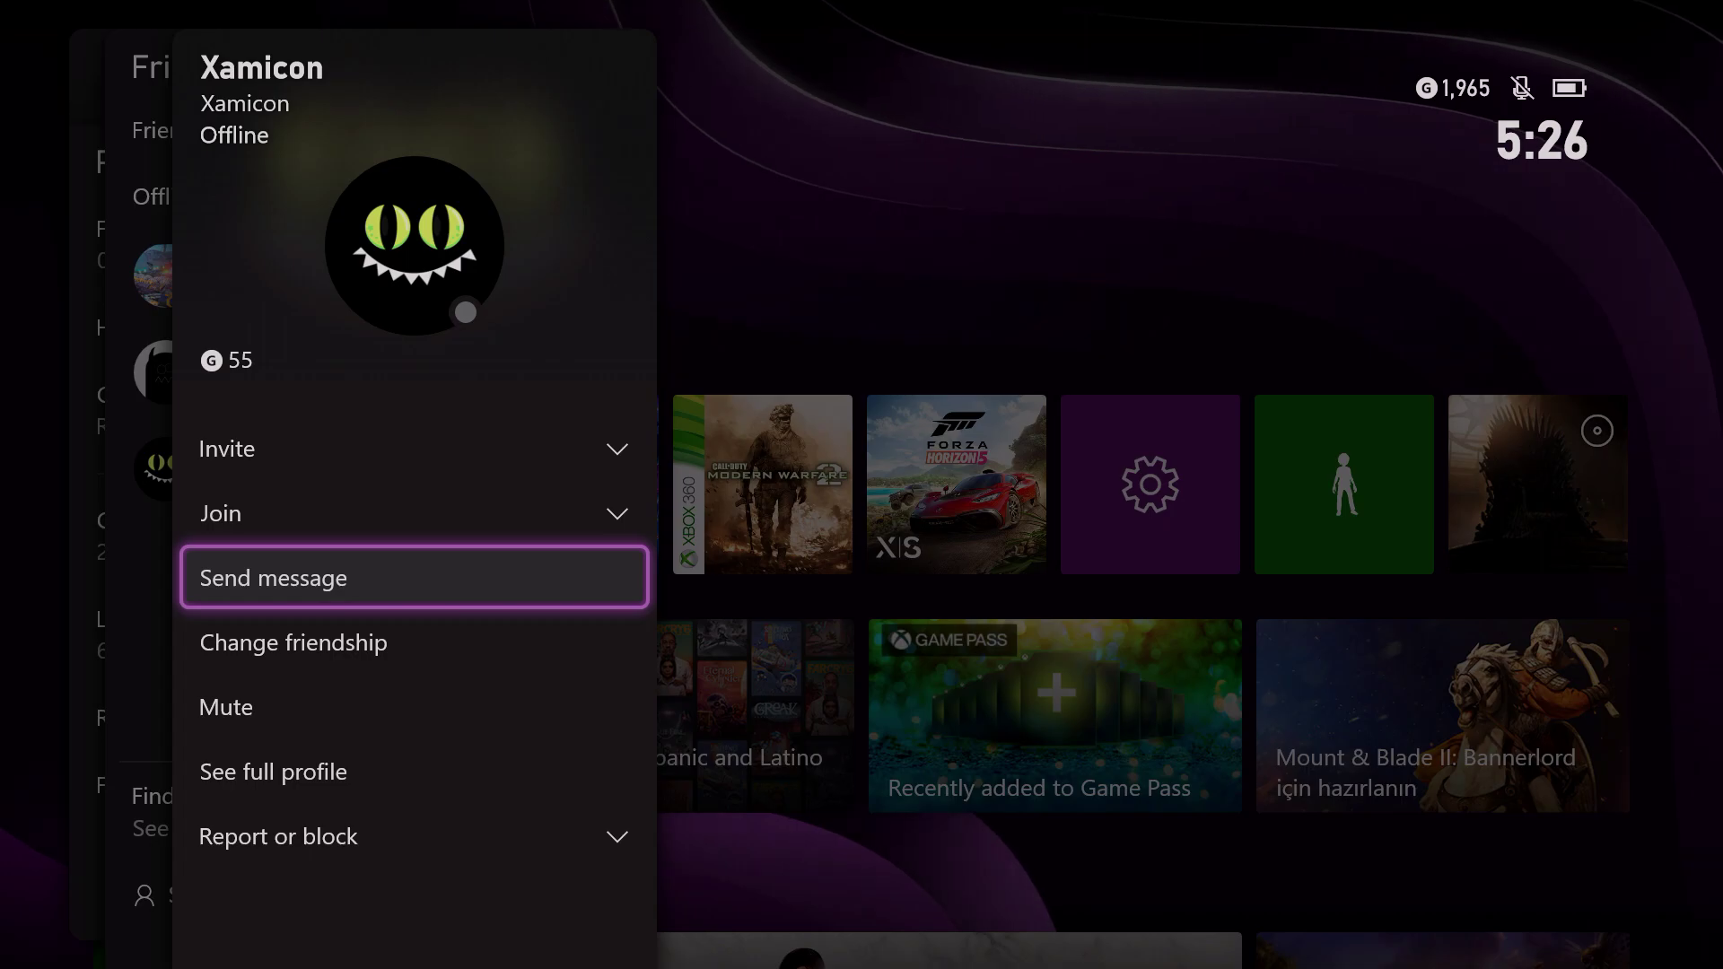
pyautogui.press('Up')
pyautogui.press('Down')
pyautogui.press('Down')
pyautogui.press('Return')
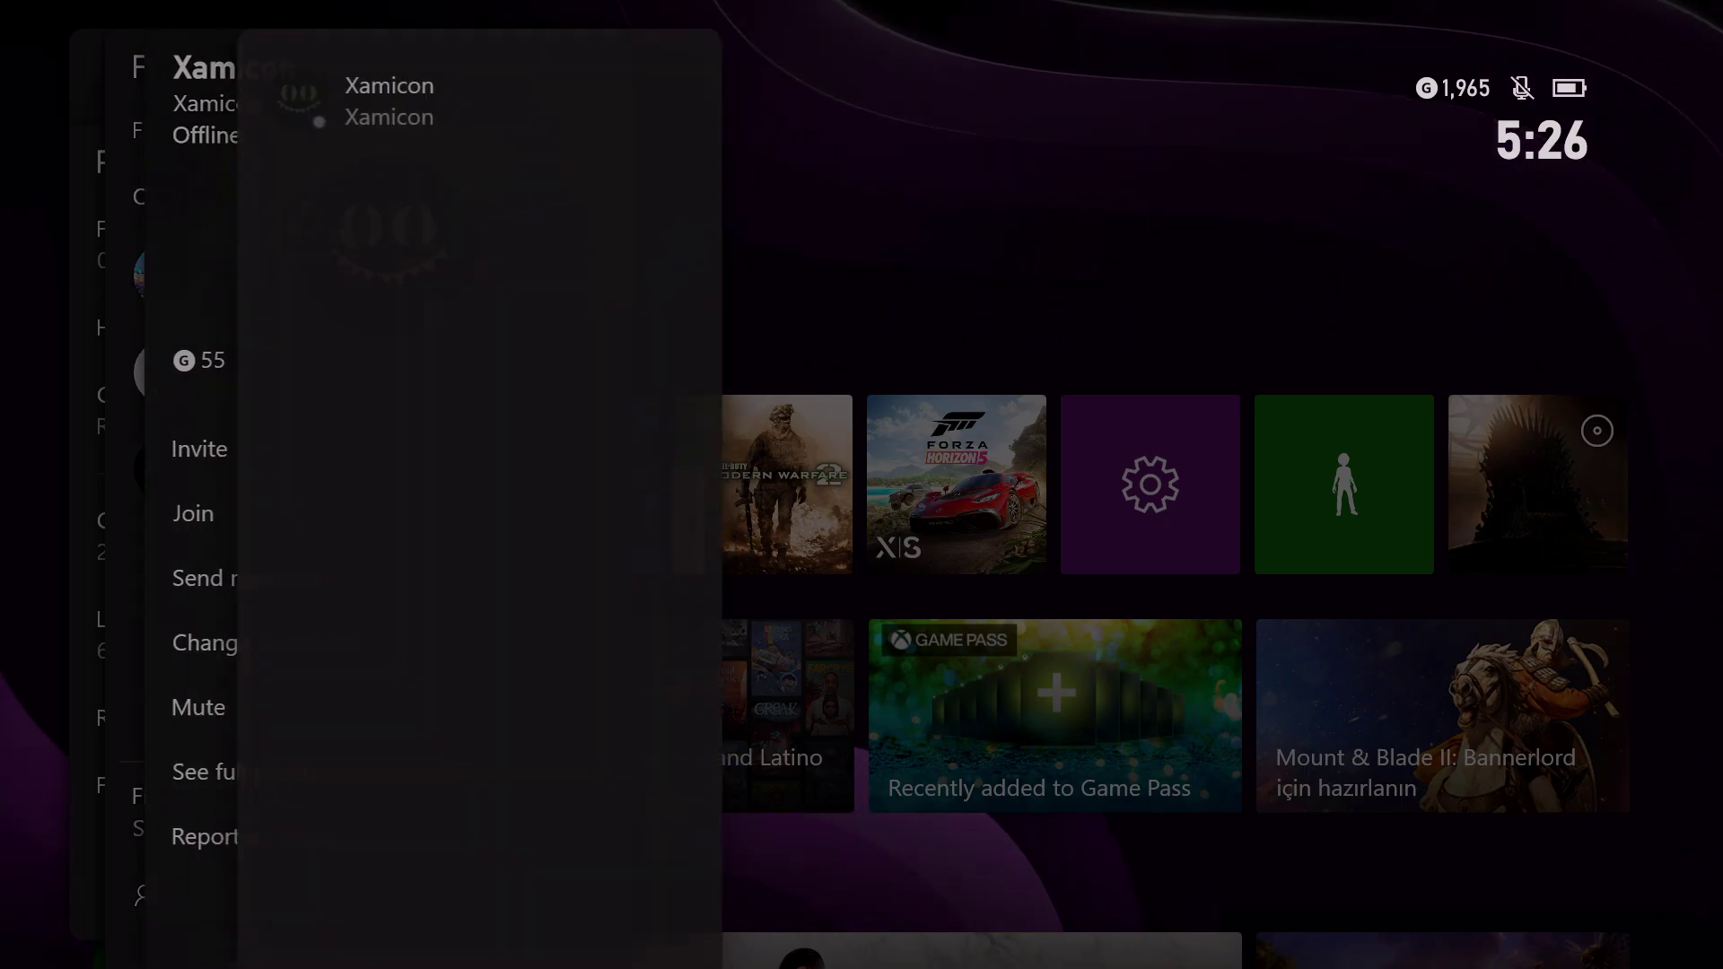
pyautogui.press('Escape')
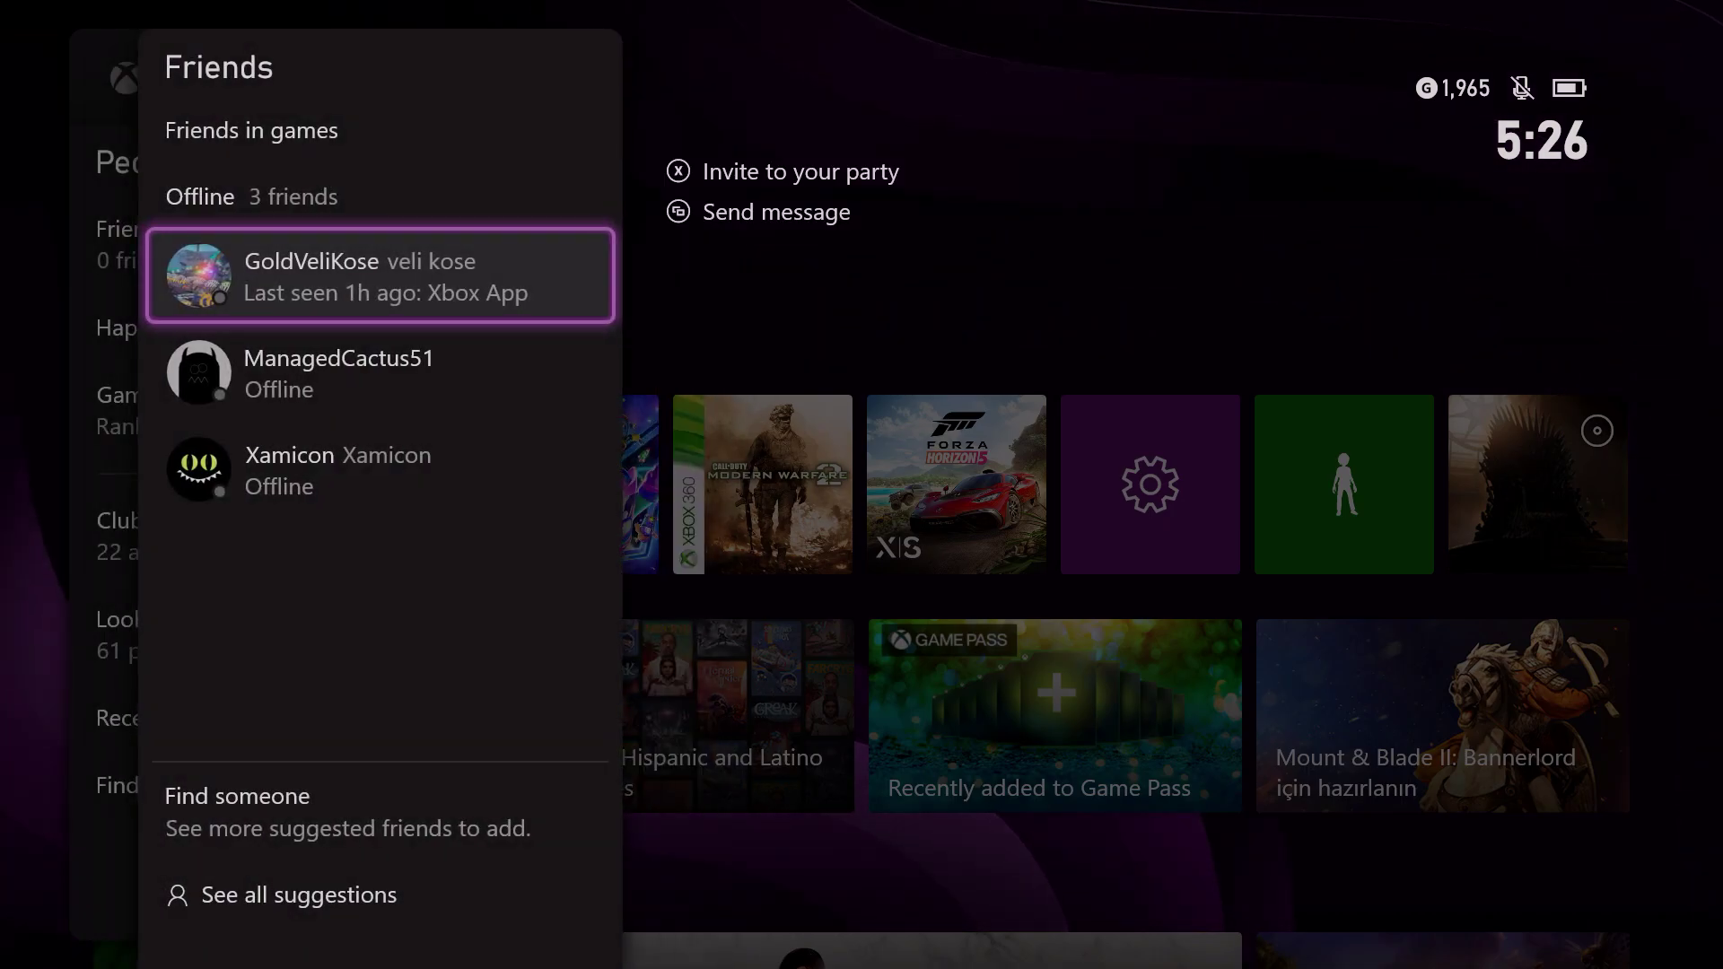
pyautogui.press('Down')
pyautogui.press('Down')
pyautogui.press('Escape')
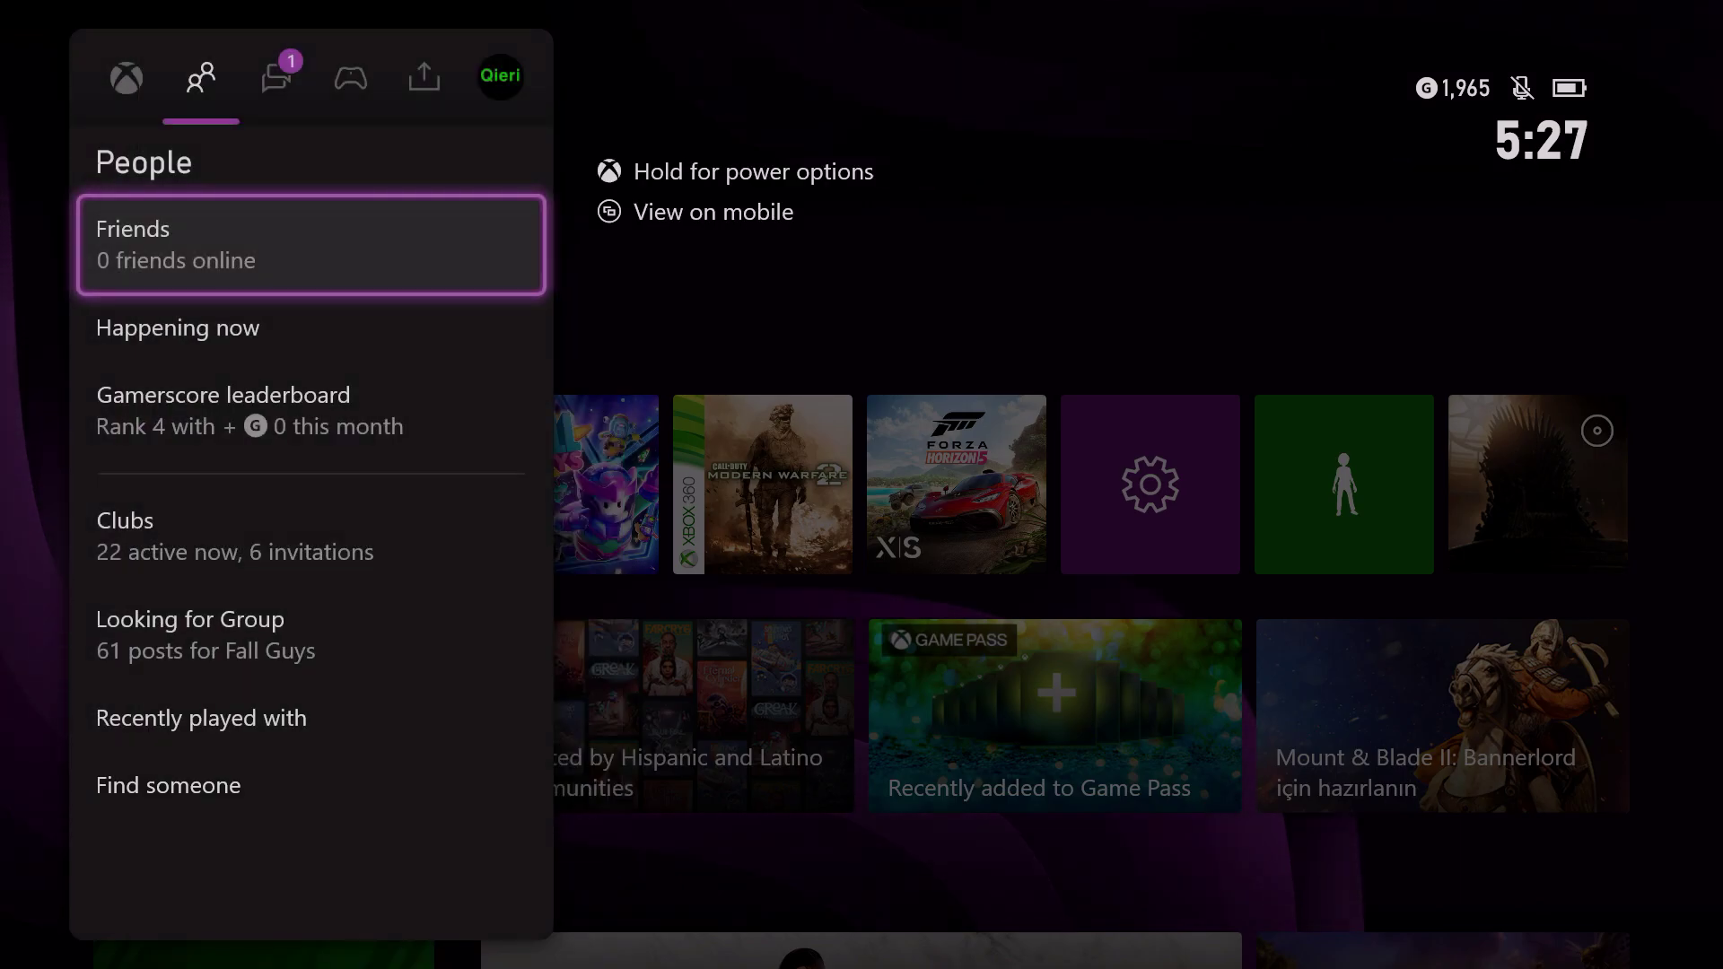
# Close the guide and return to the Home tiles
pyautogui.press('Escape')
pyautogui.press('Up')
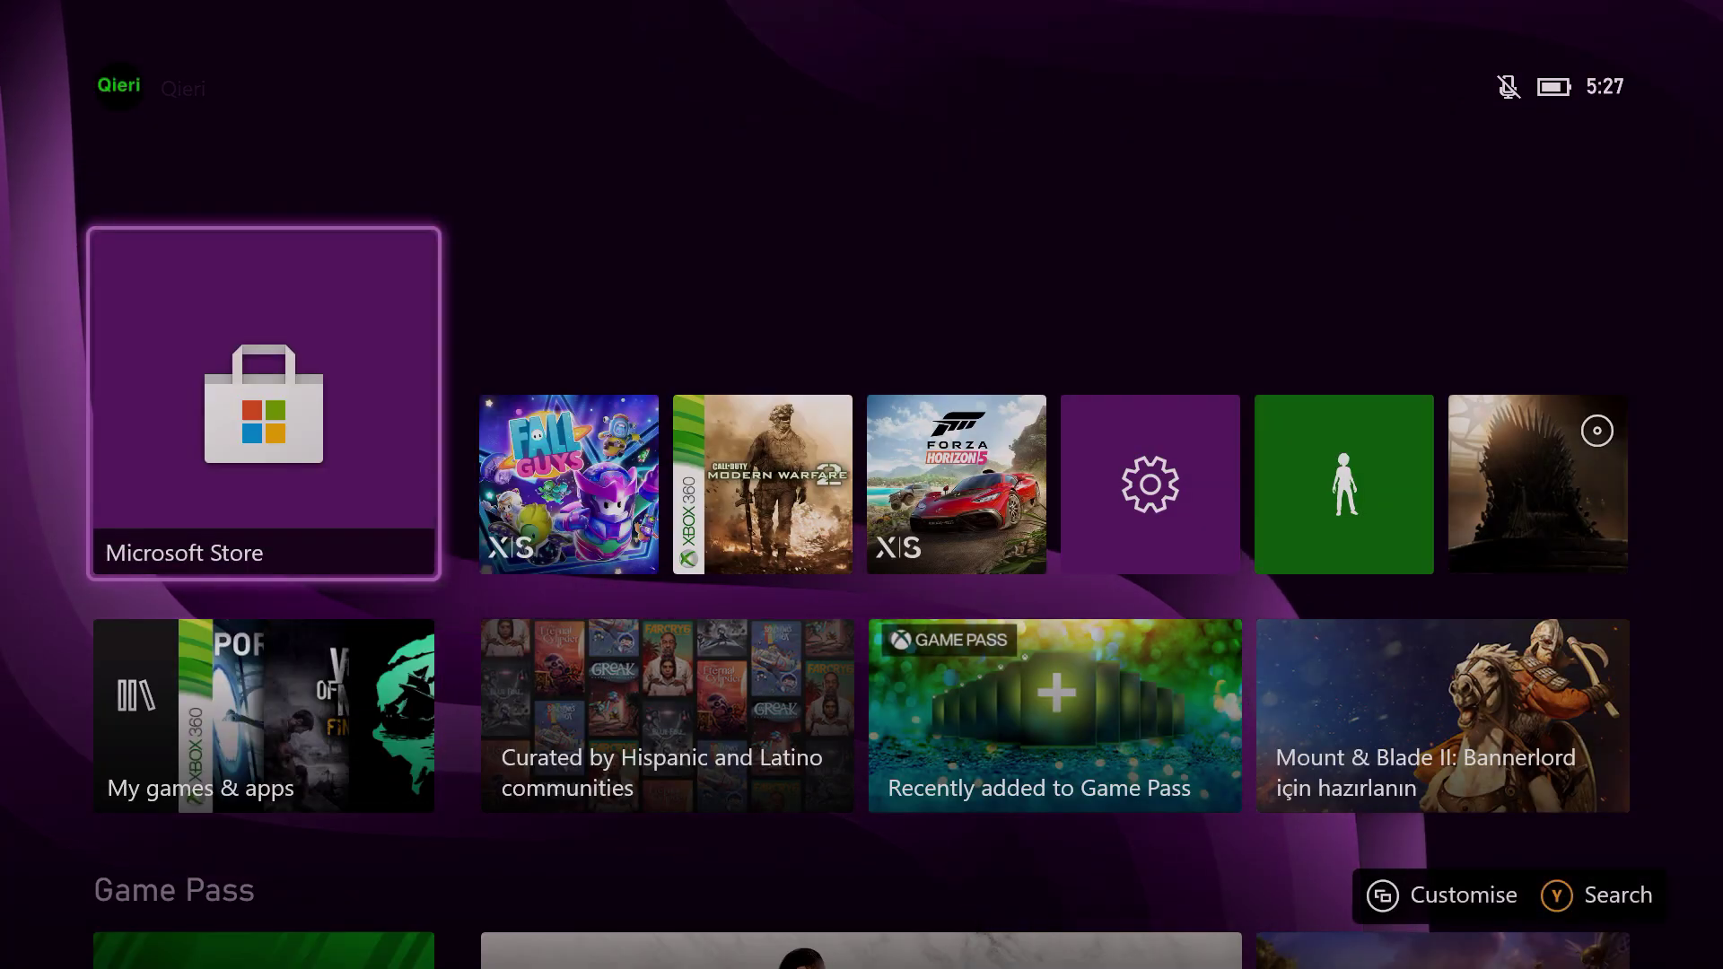
pyautogui.press('Right')
pyautogui.press('Left')
pyautogui.press('super')
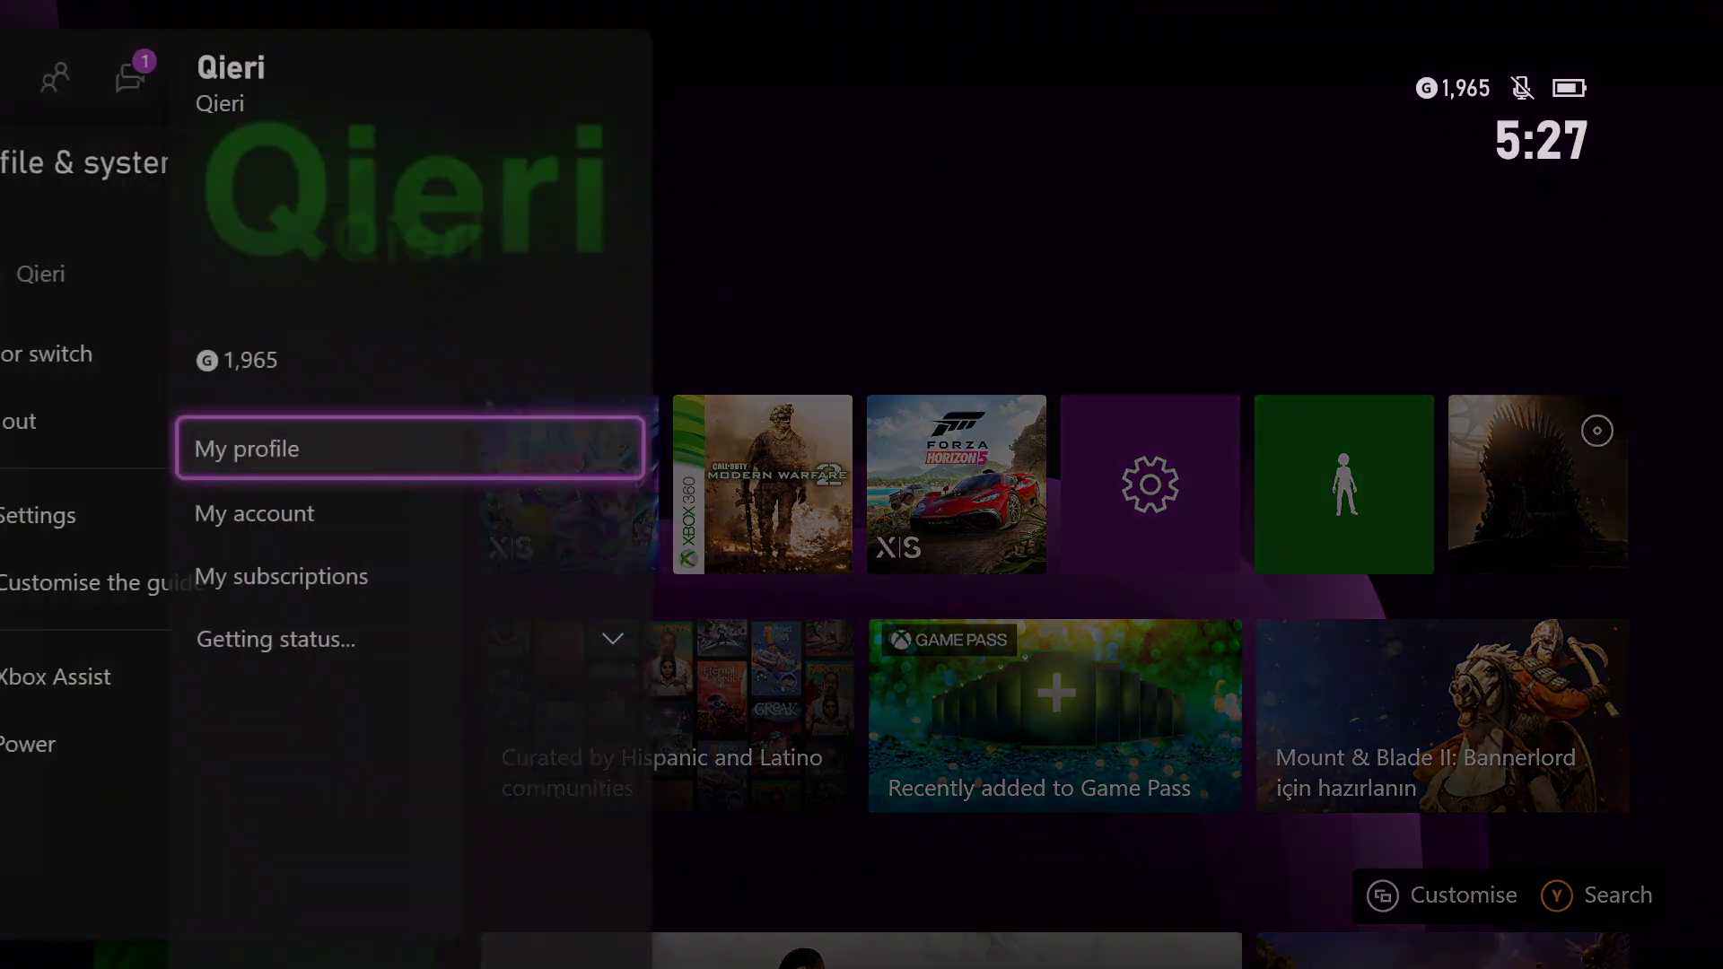
pyautogui.press('Escape')
pyautogui.press('Left')
pyautogui.press('Left')
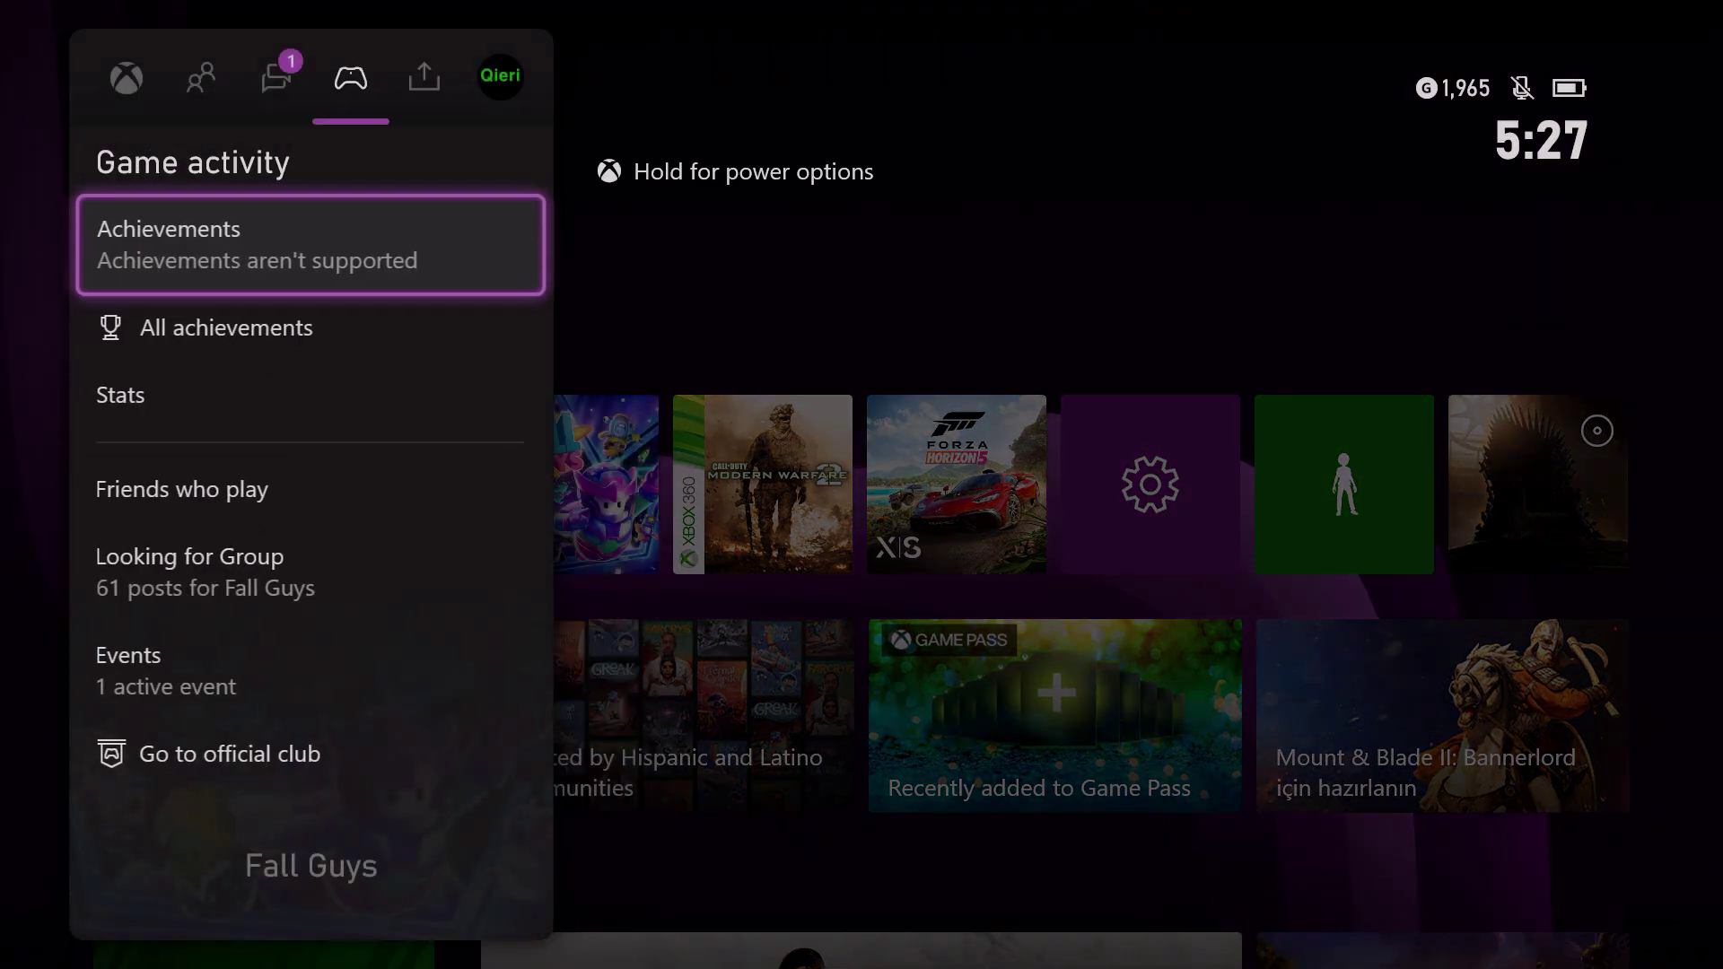
pyautogui.press('Left')
pyautogui.press('Left')
pyautogui.press('Down')
pyautogui.press('Up')
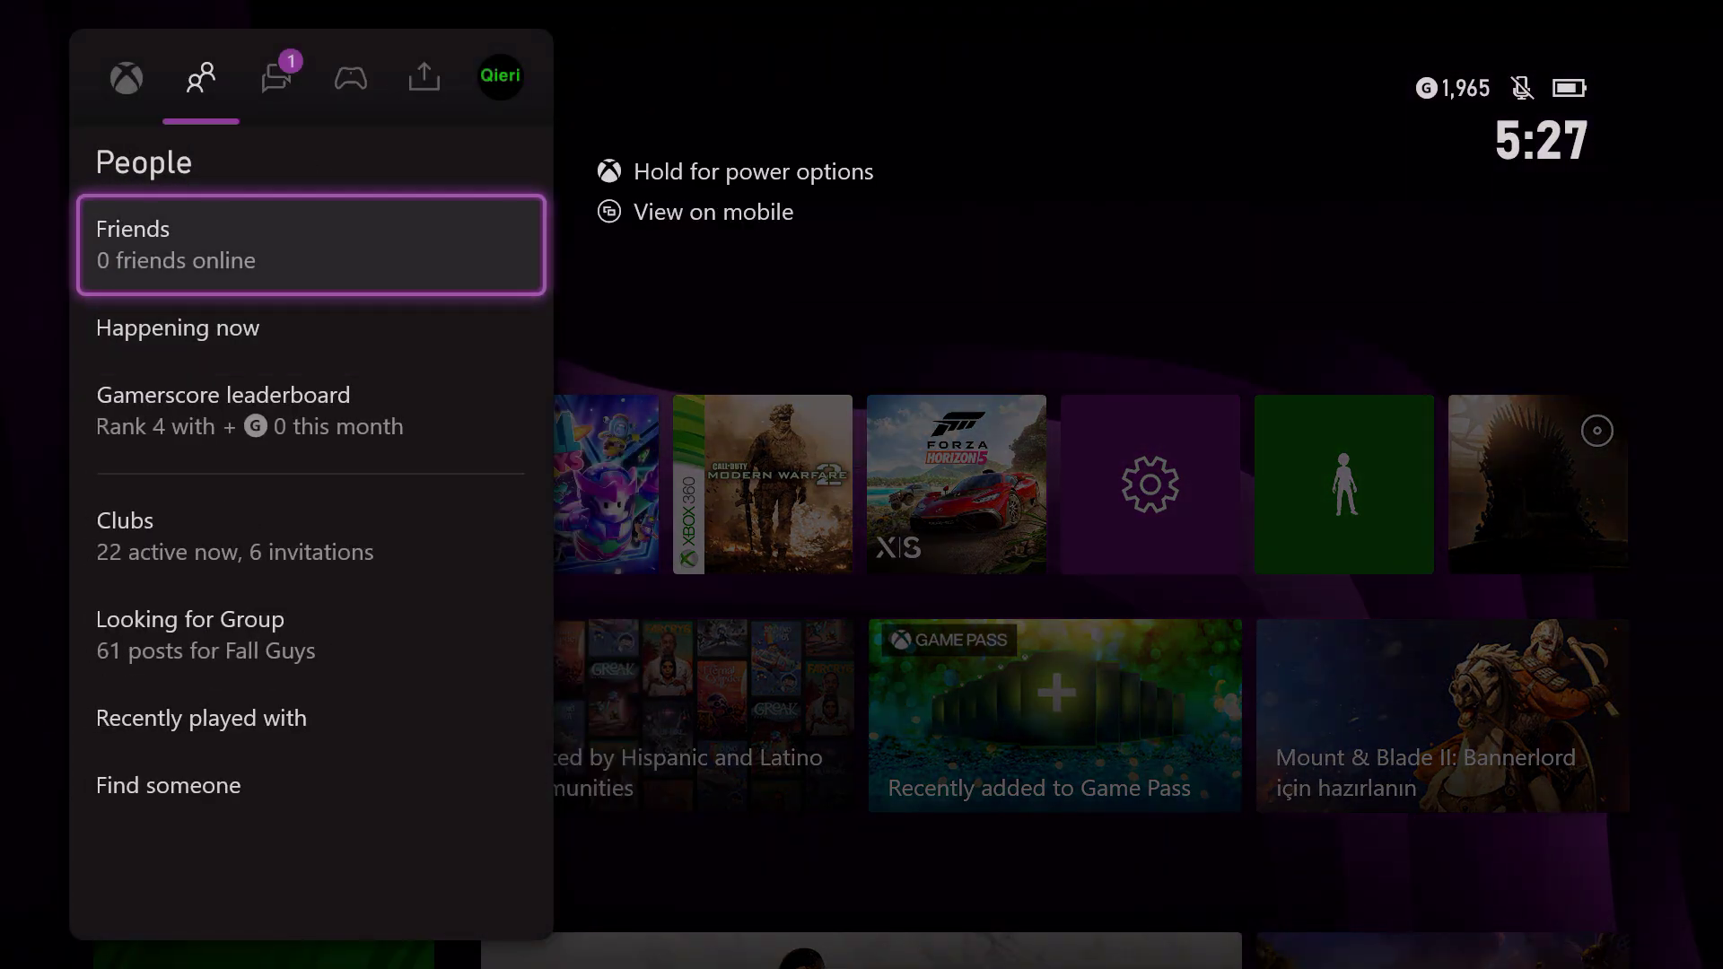
pyautogui.press('Return')
pyautogui.press('Down')
pyautogui.press('Down')
pyautogui.press('Down')
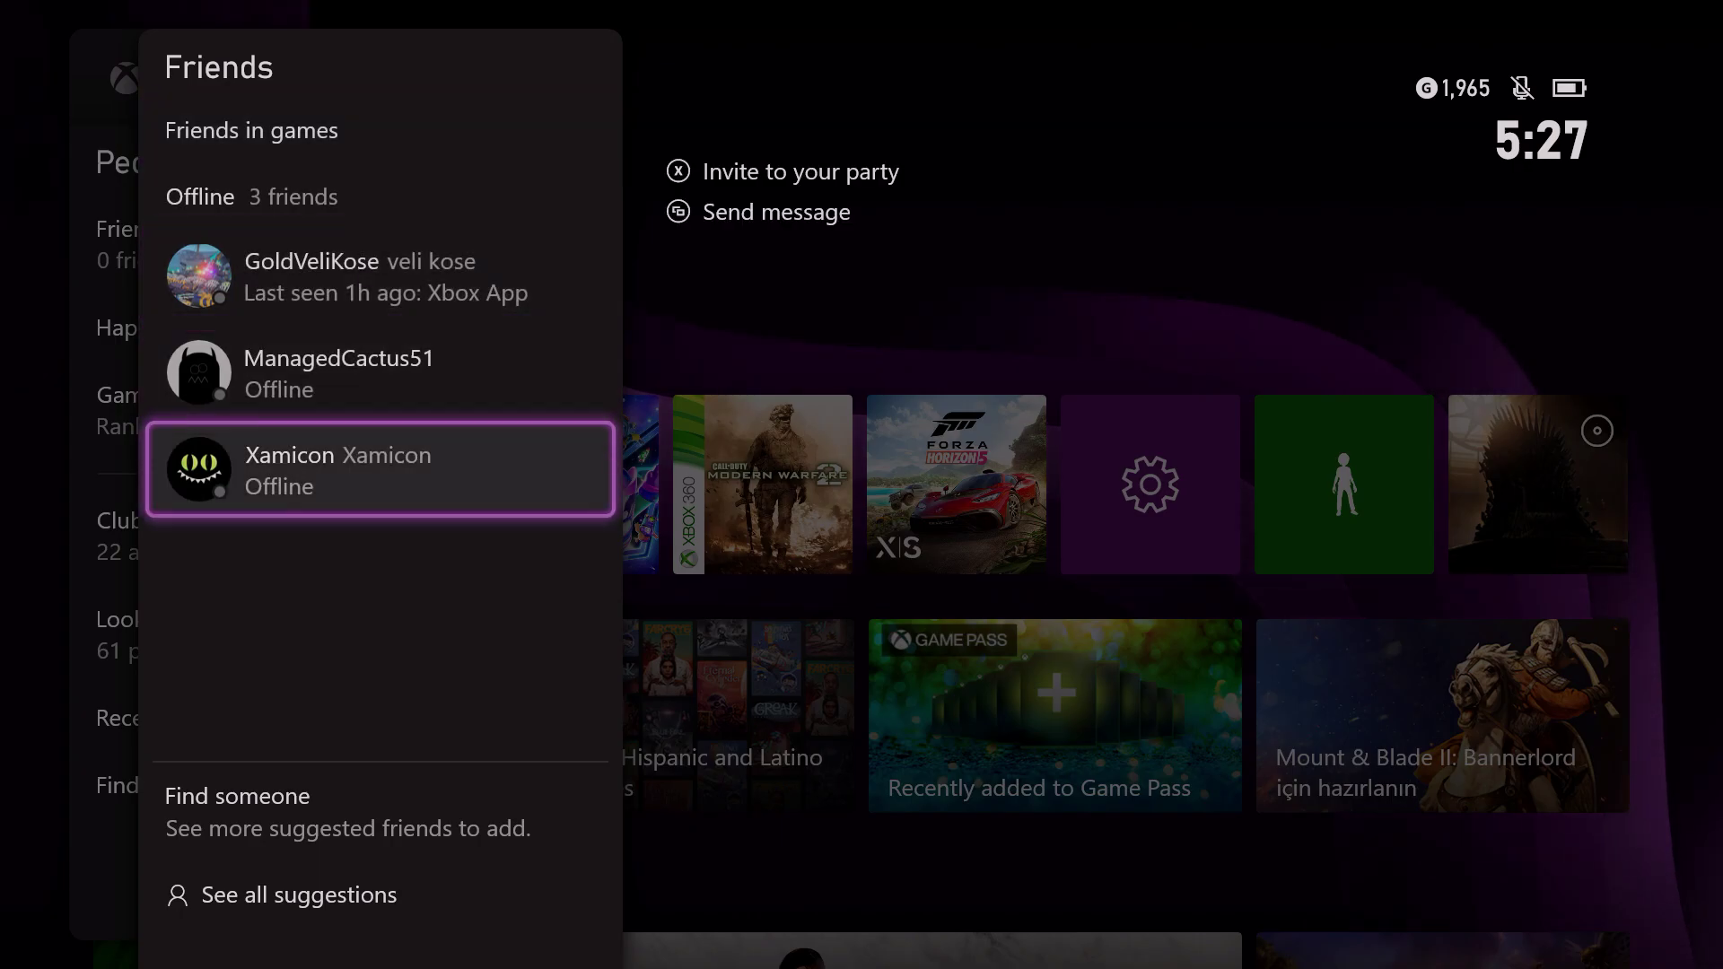
pyautogui.press('Return')
pyautogui.press('Down')
pyautogui.press('Down')
pyautogui.press('Down')
pyautogui.press('Down')
pyautogui.press('Down')
pyautogui.press('Down')
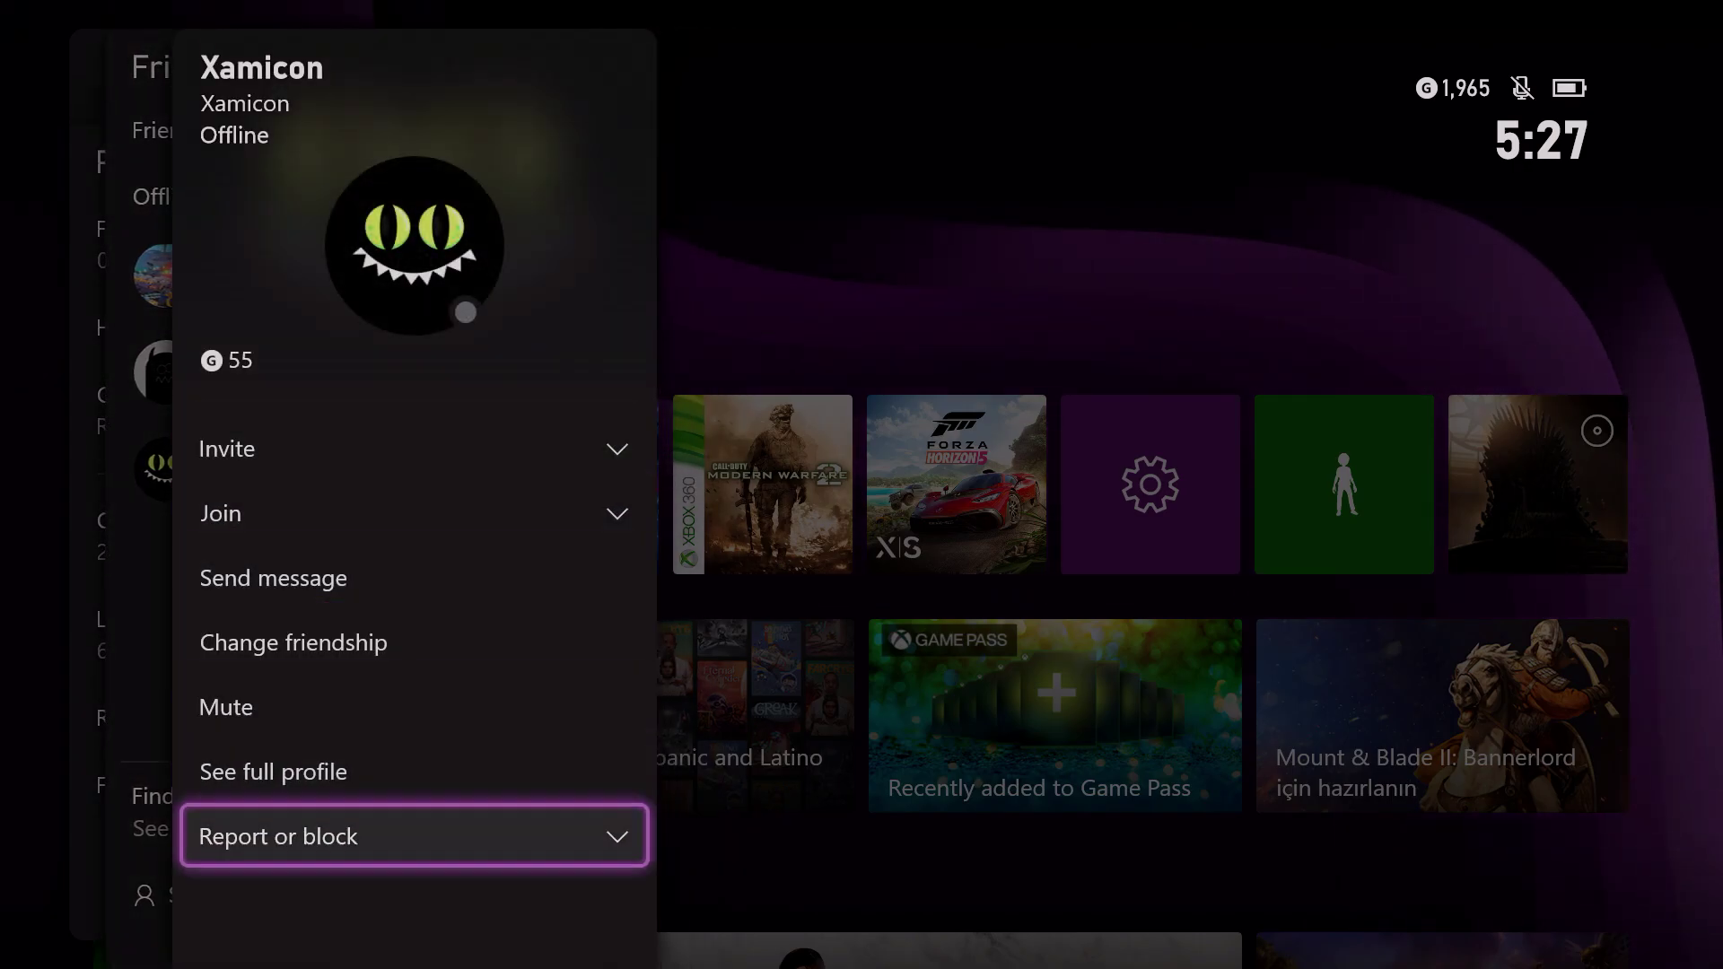
pyautogui.press('Return')
pyautogui.press('Down')
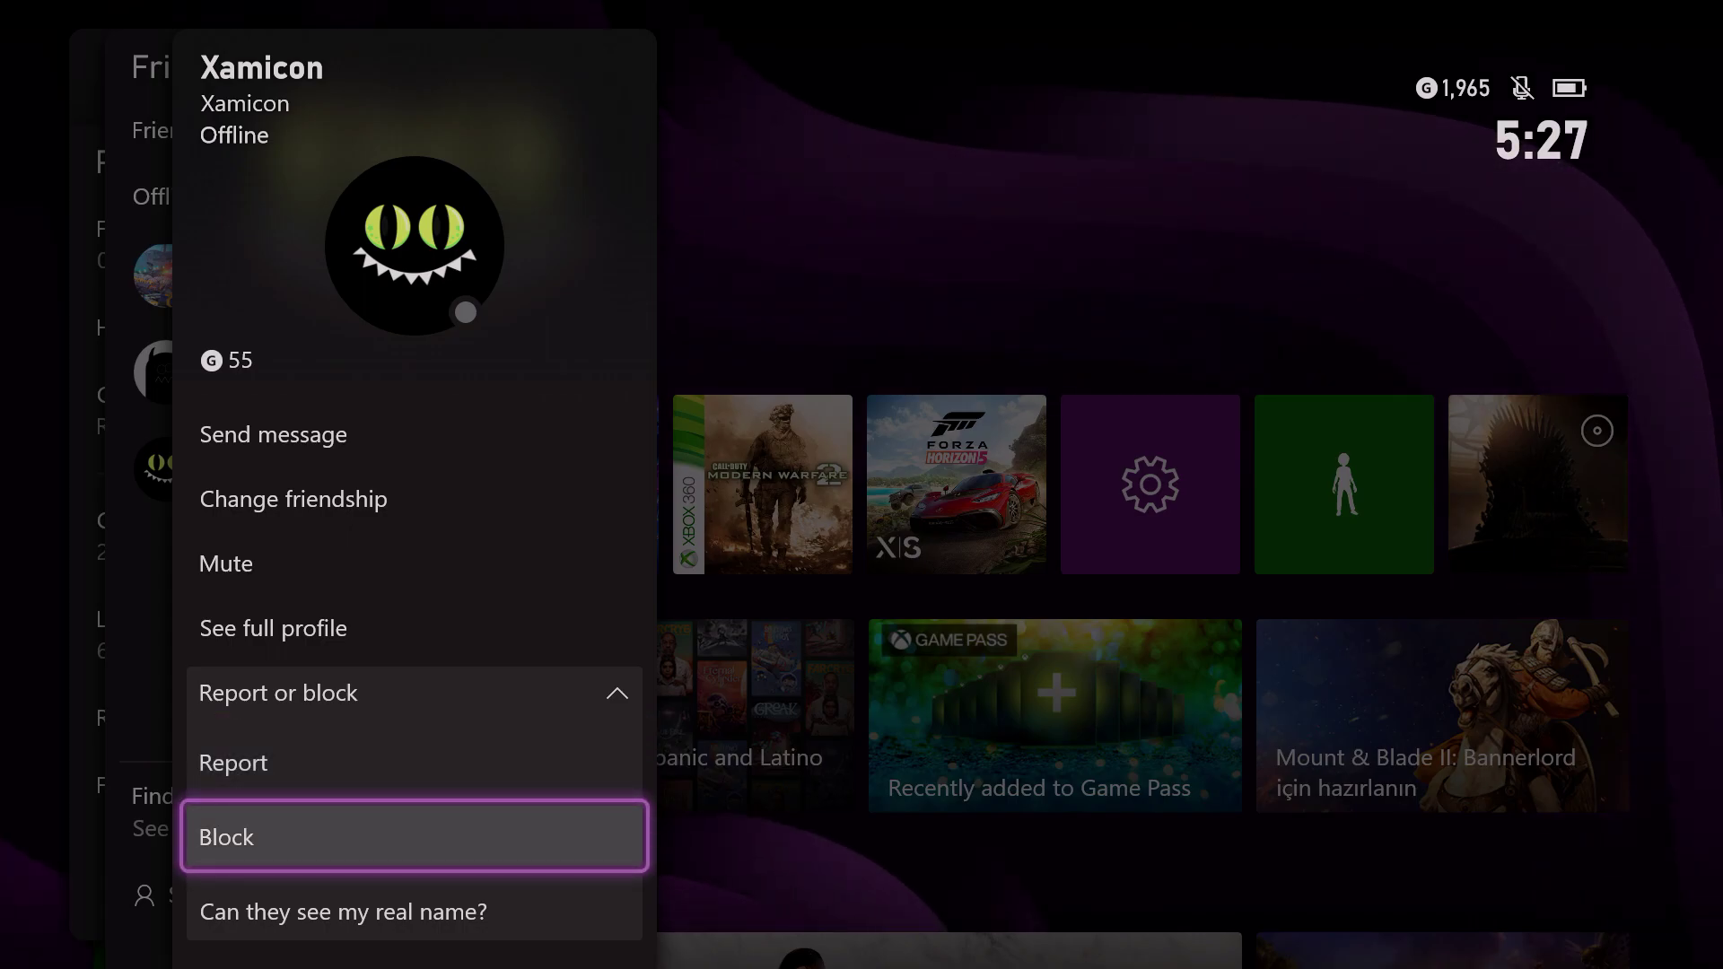
# Review Xamicon's Report and Block choices, then back out to People
pyautogui.press('Up')
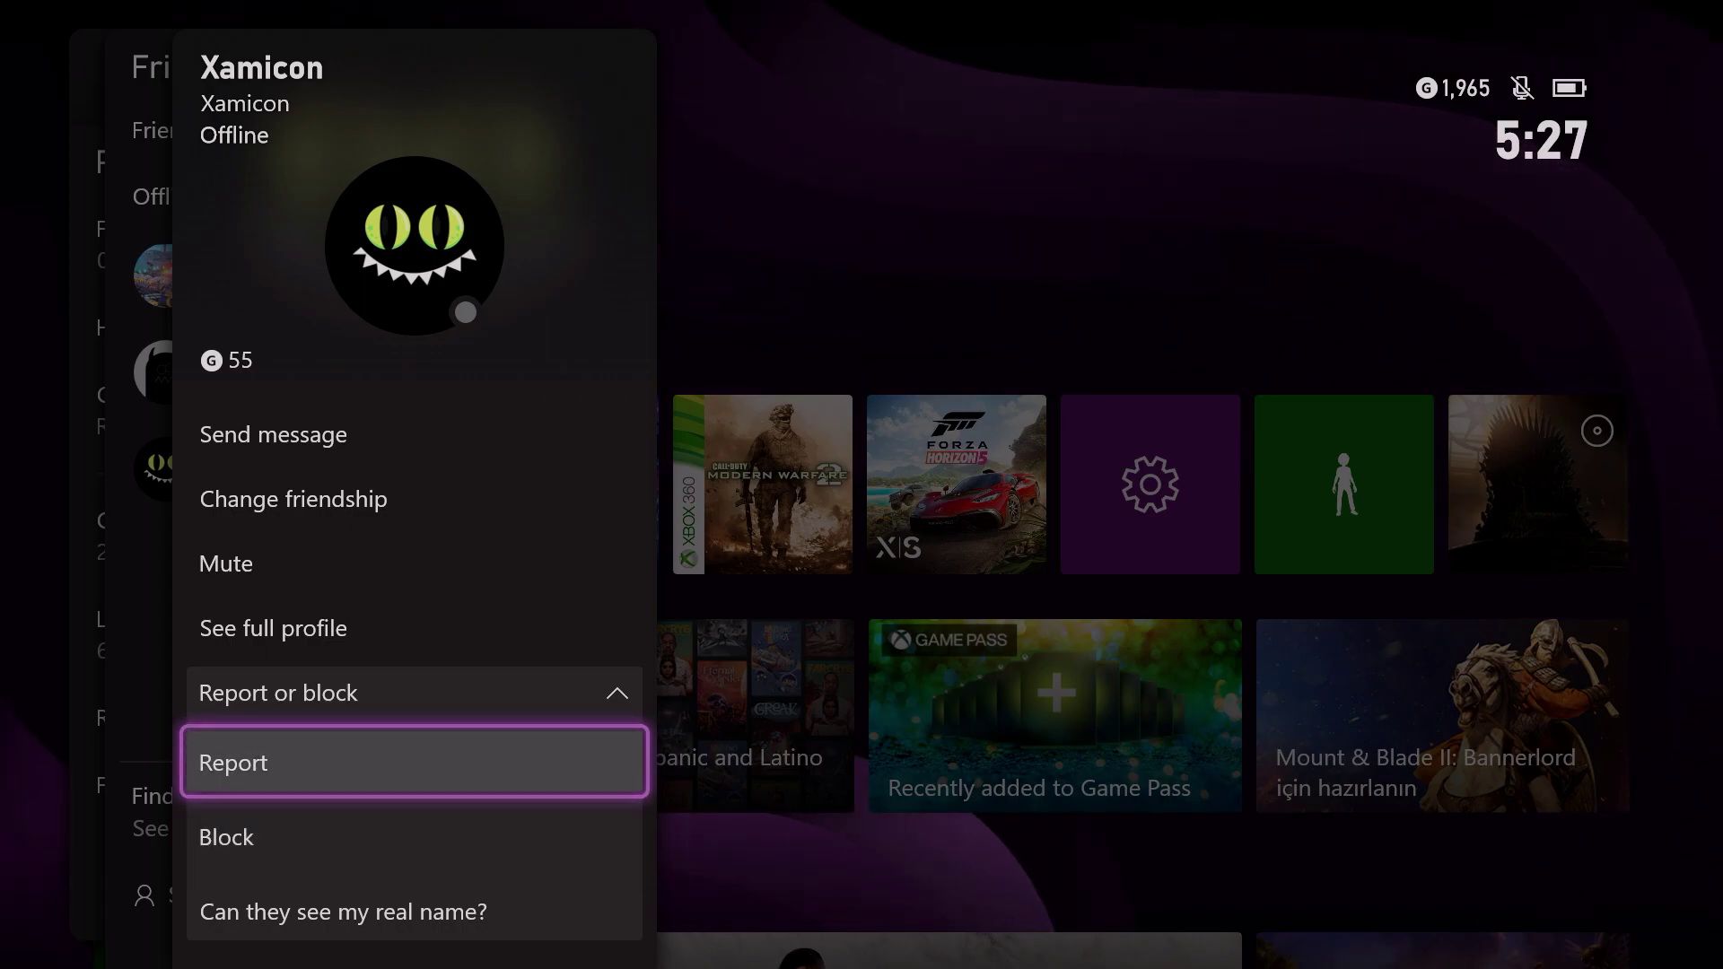
pyautogui.press('Down')
pyautogui.press('Up')
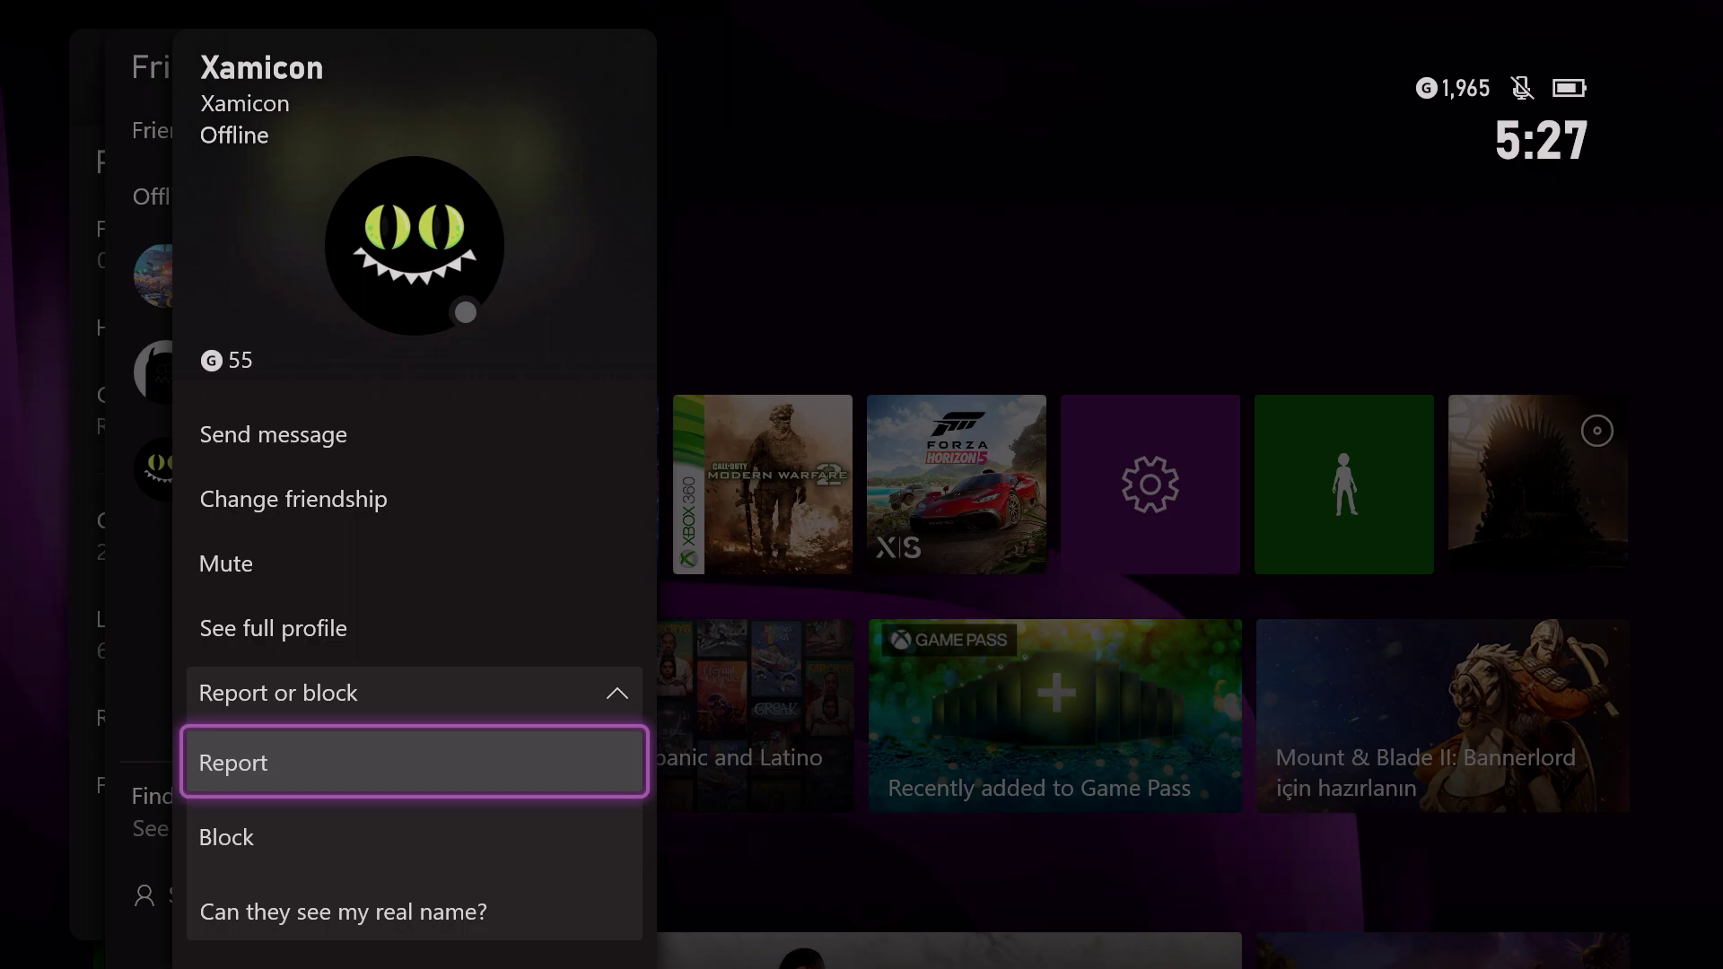
pyautogui.press('Down')
pyautogui.press('Up')
pyautogui.press('Down')
pyautogui.press('Up')
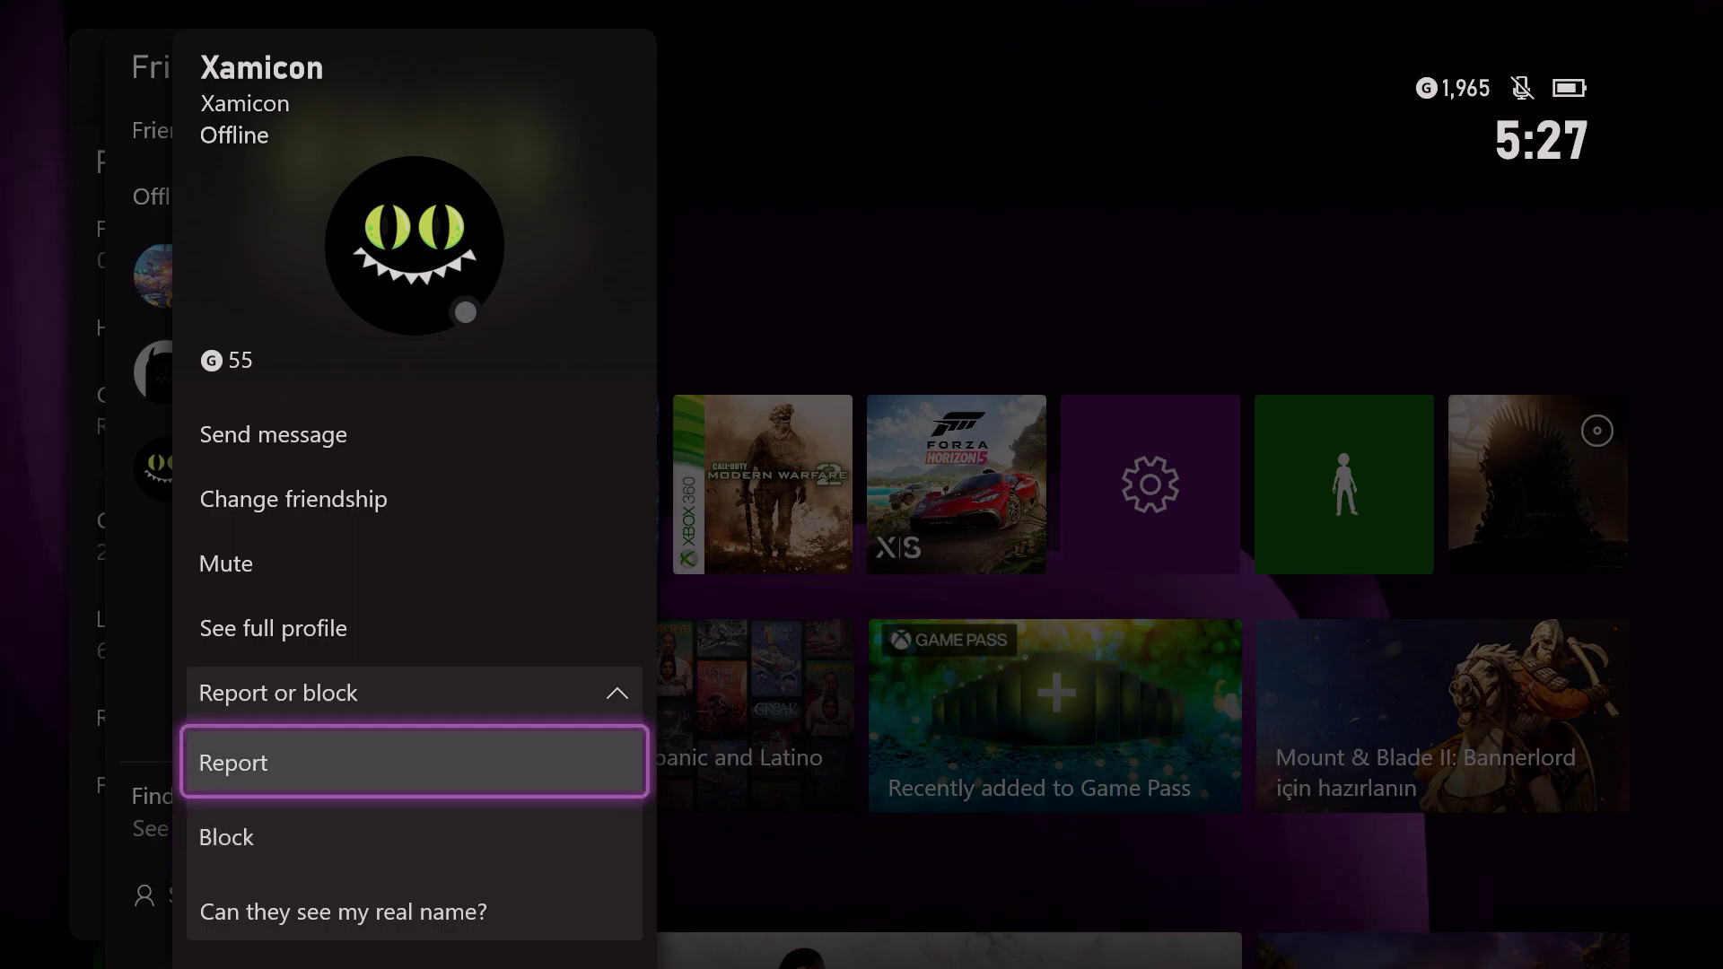
pyautogui.press('Down')
pyautogui.press('Escape')
pyautogui.press('Escape')
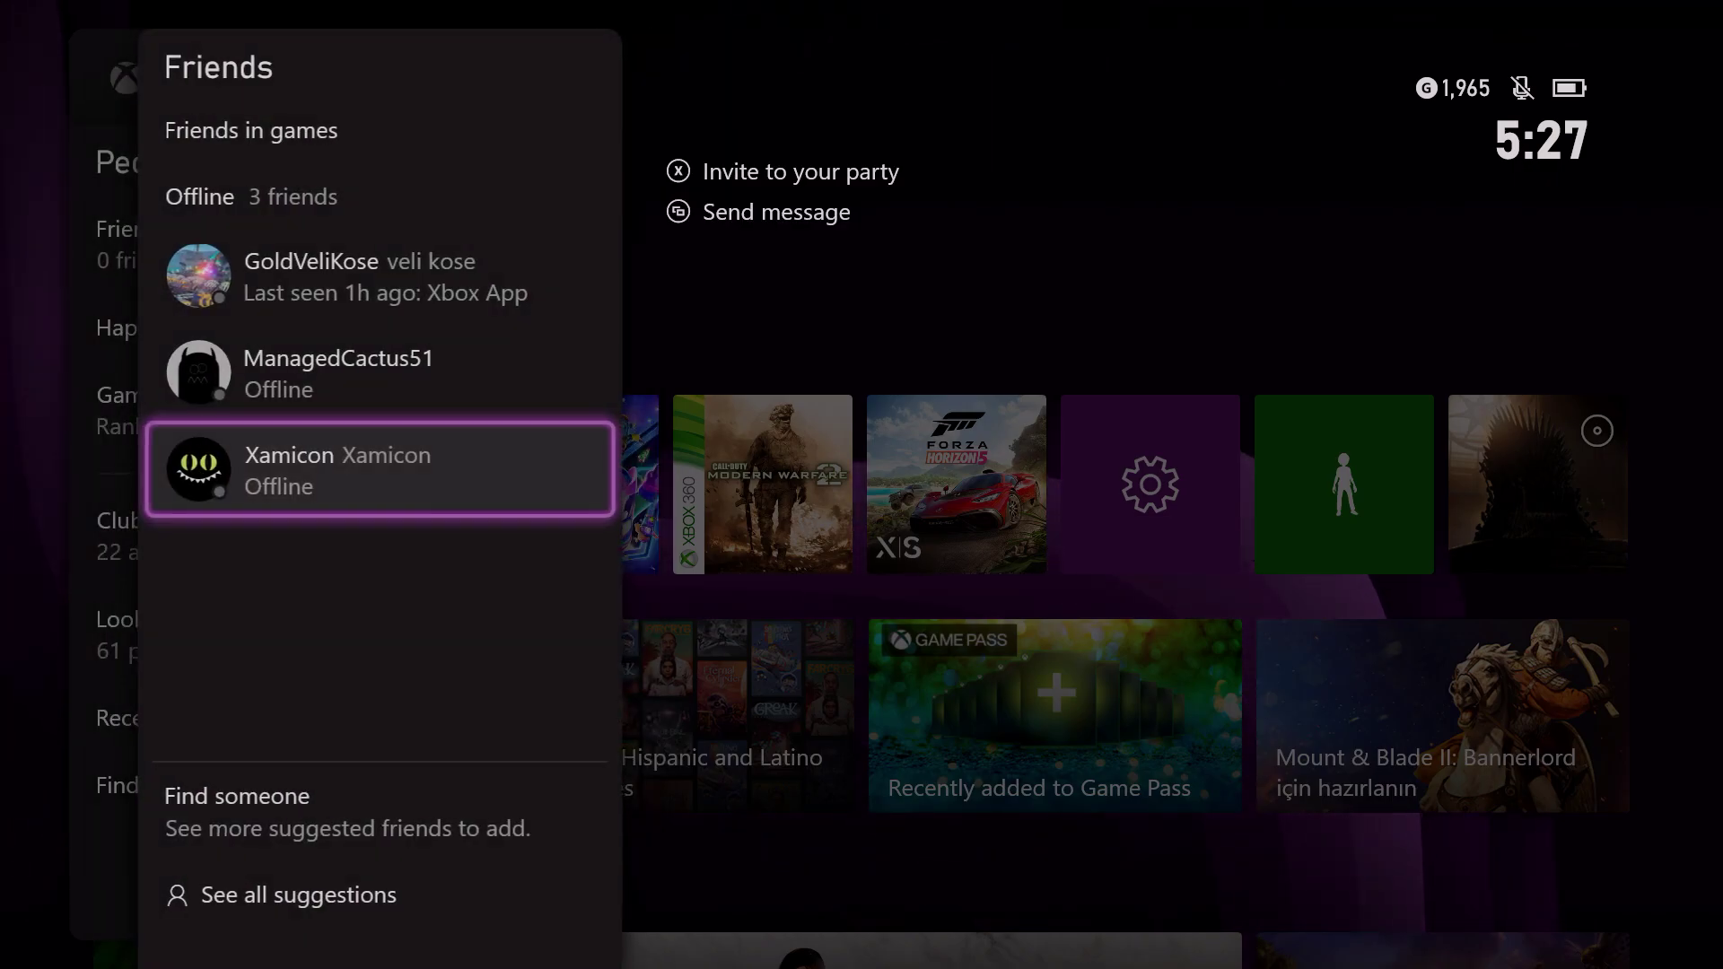
pyautogui.press('Escape')
pyautogui.press('Escape')
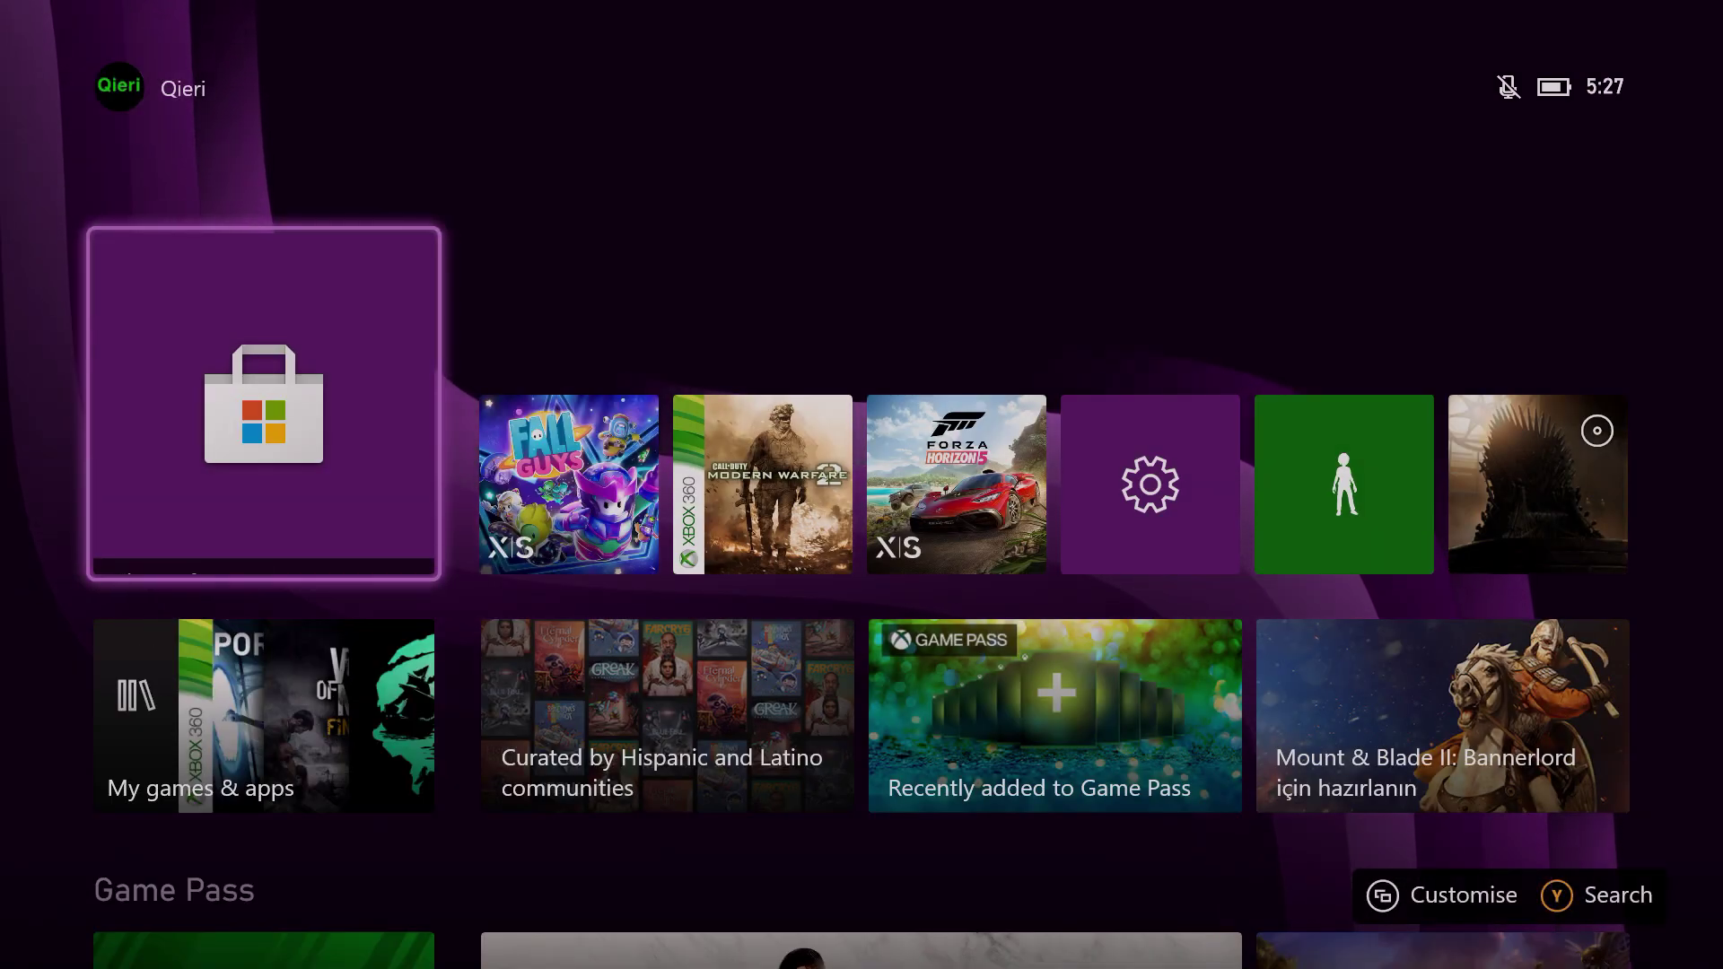
# Close the guide and open the Error fix club page from Home
pyautogui.press('Down')
pyautogui.press('Down')
pyautogui.press('Down')
pyautogui.press('Down')
pyautogui.press('Down')
pyautogui.press('Down')
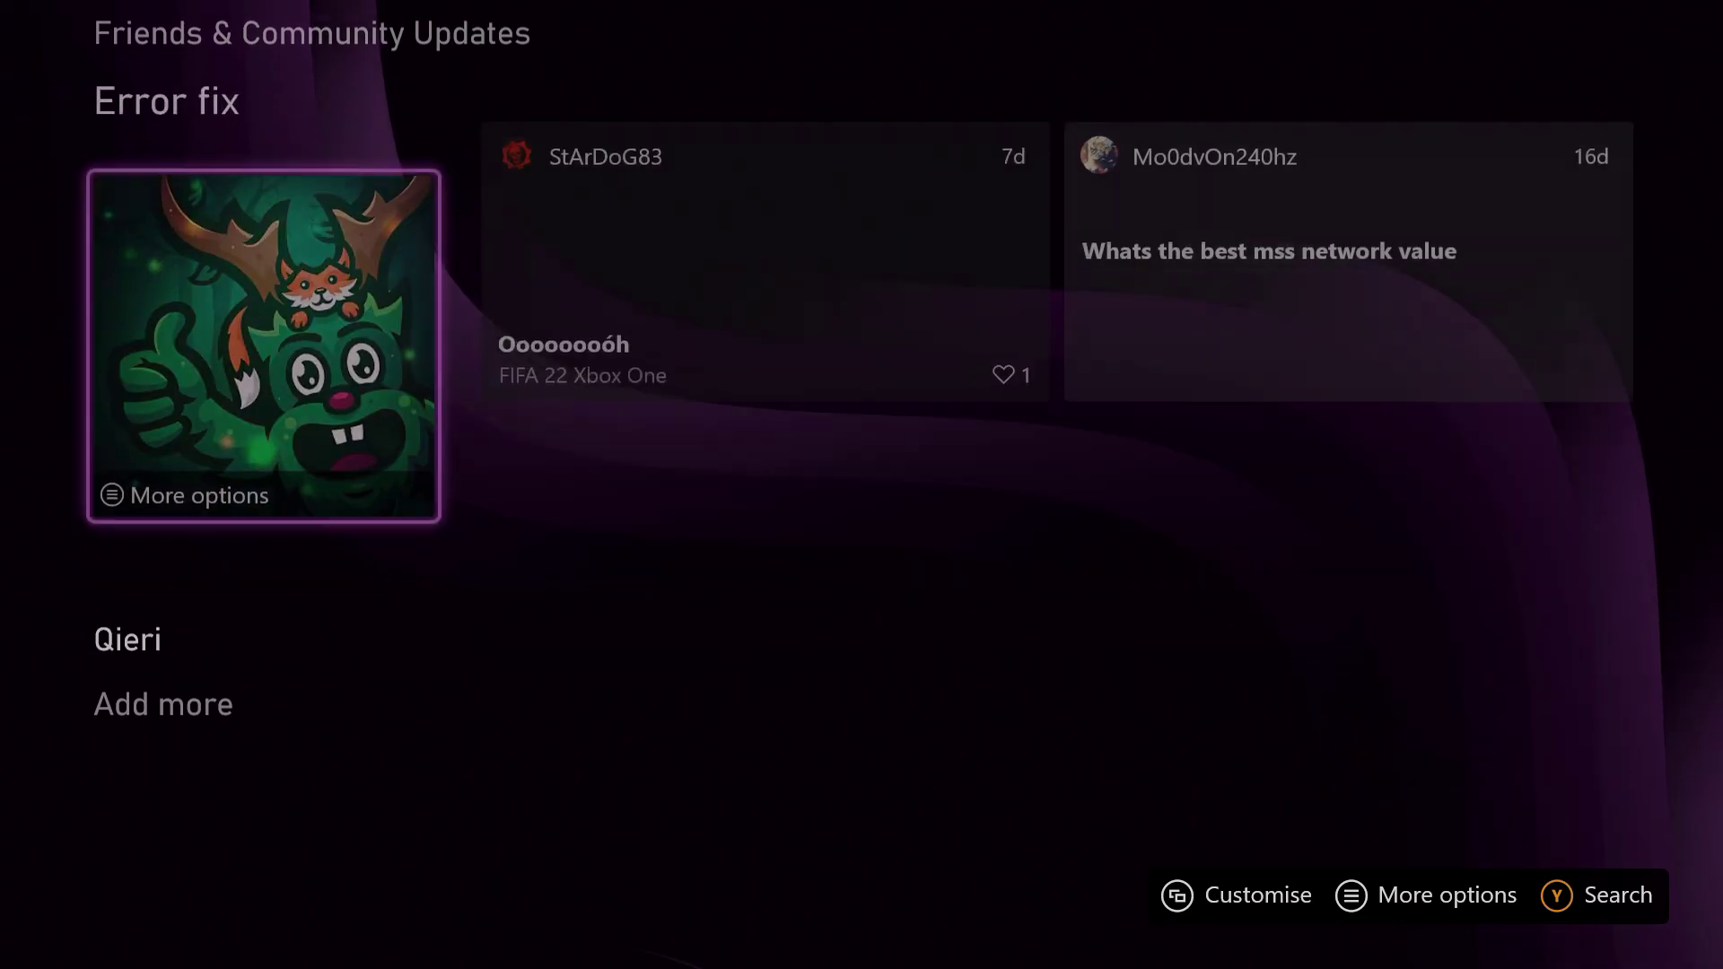
pyautogui.press('Return')
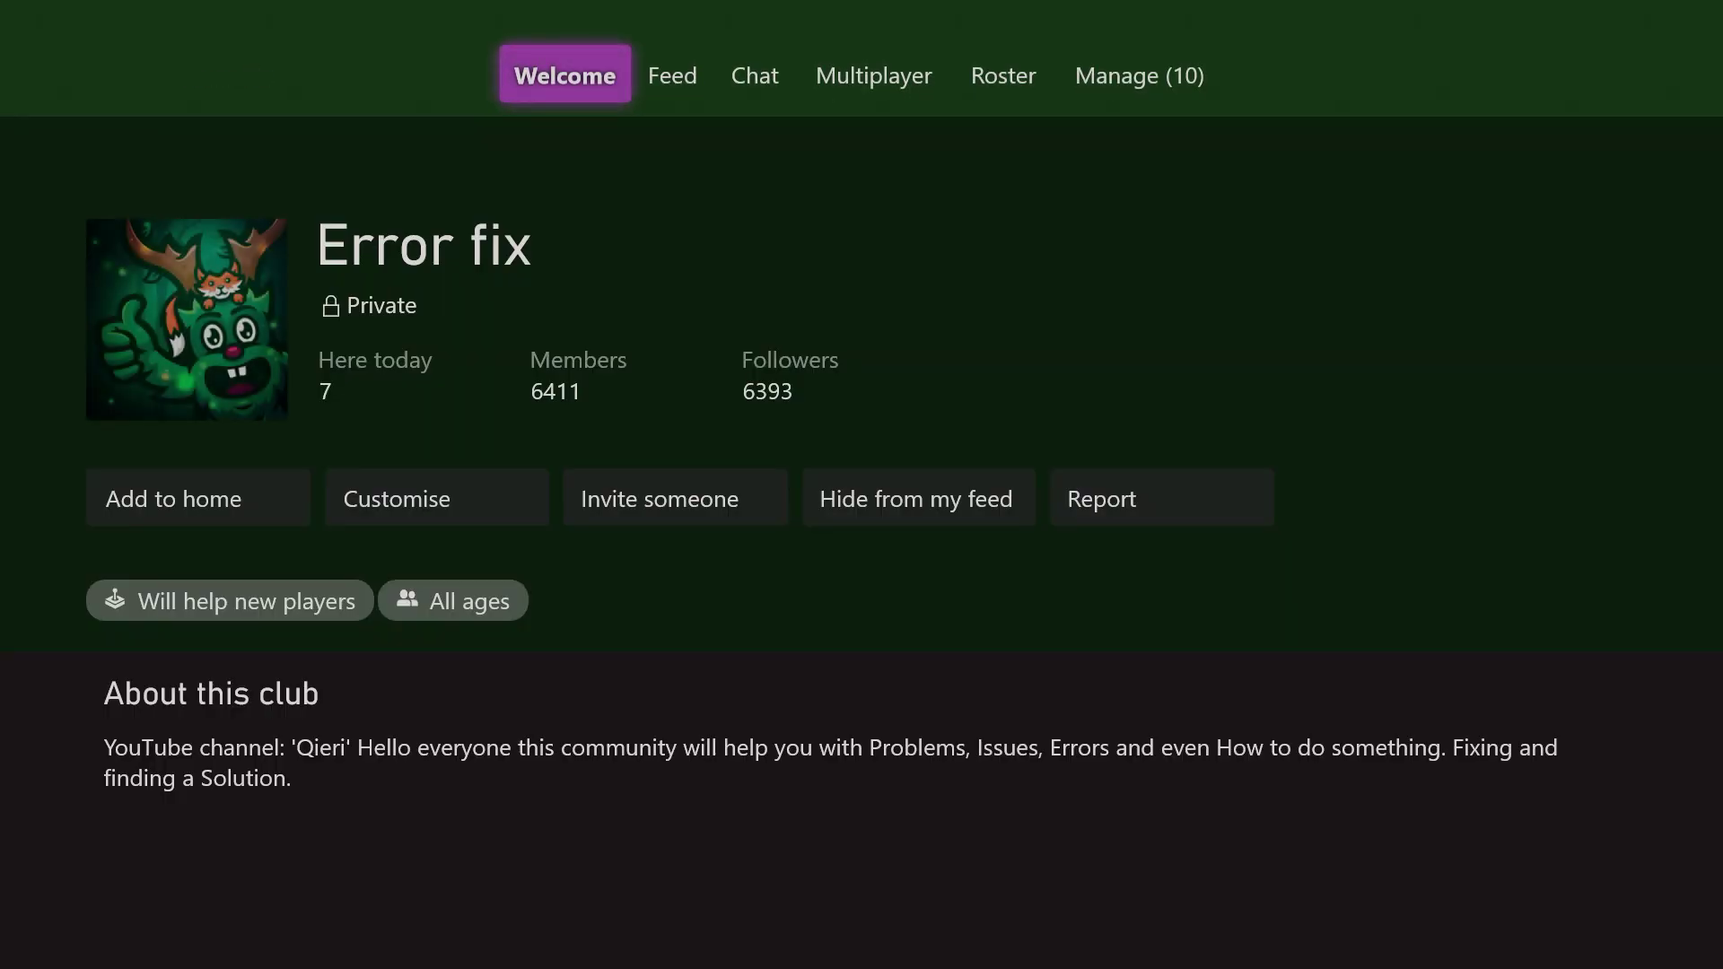
pyautogui.press('Down')
# Browse the Error fix club's Welcome page action buttons
pyautogui.press('Right')
pyautogui.press('Right')
pyautogui.press('Left')
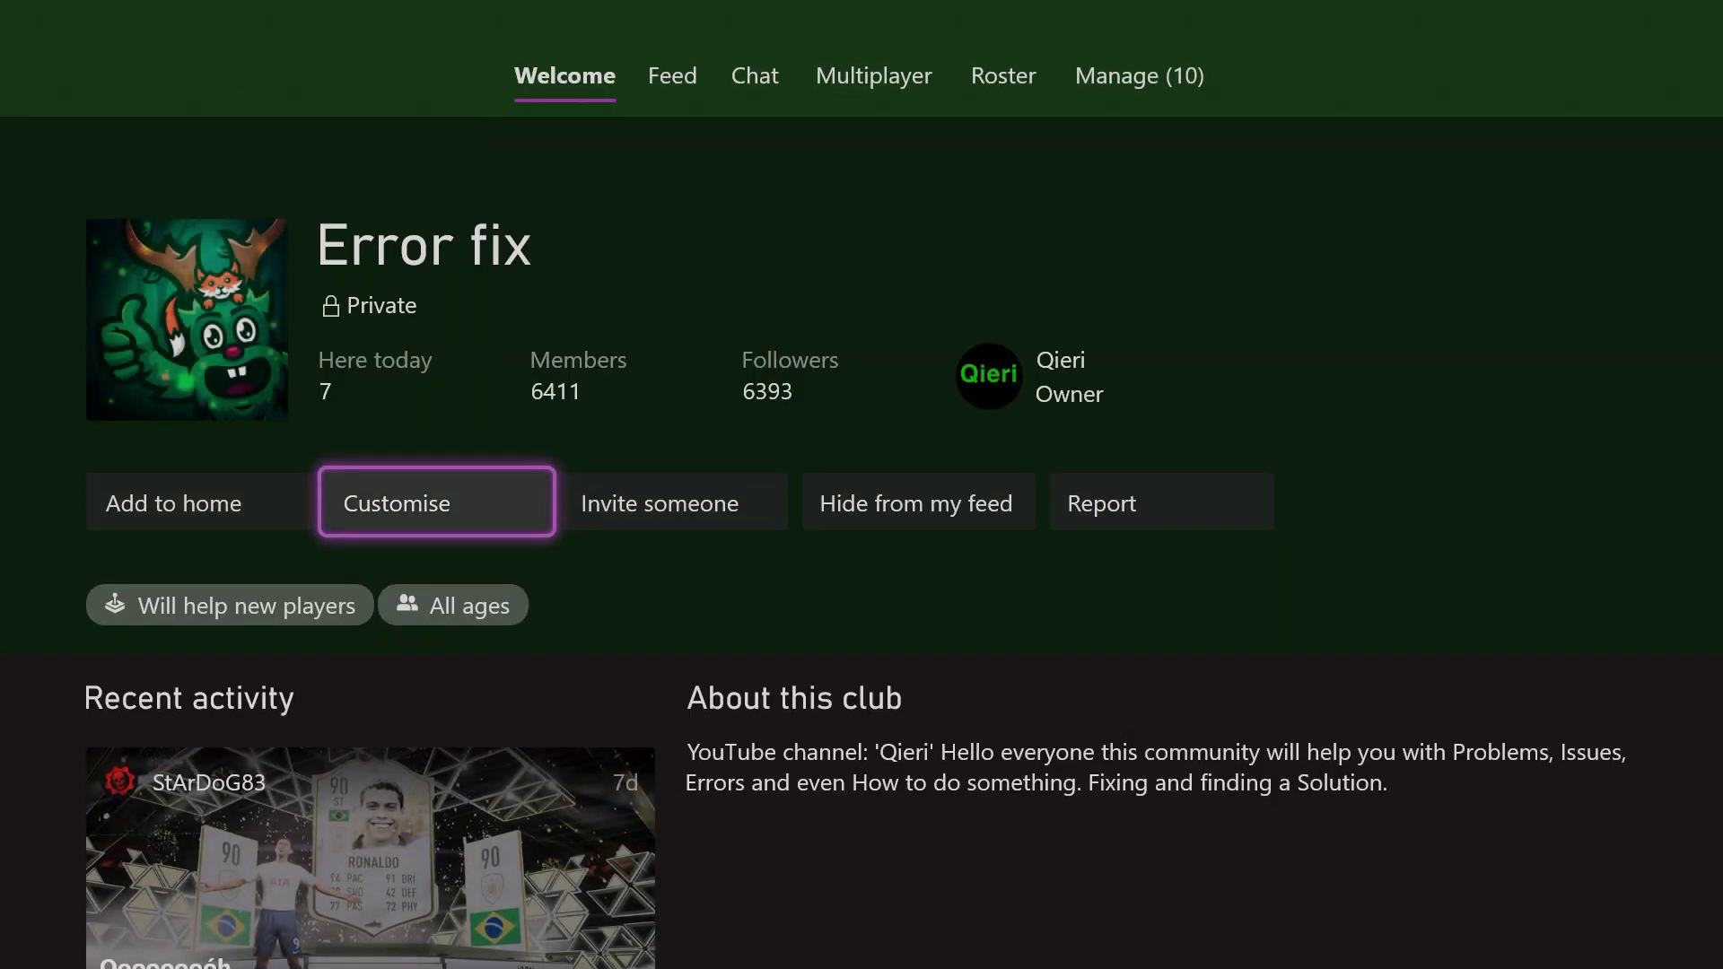
pyautogui.press('Left')
pyautogui.press('Right')
pyautogui.press('Left')
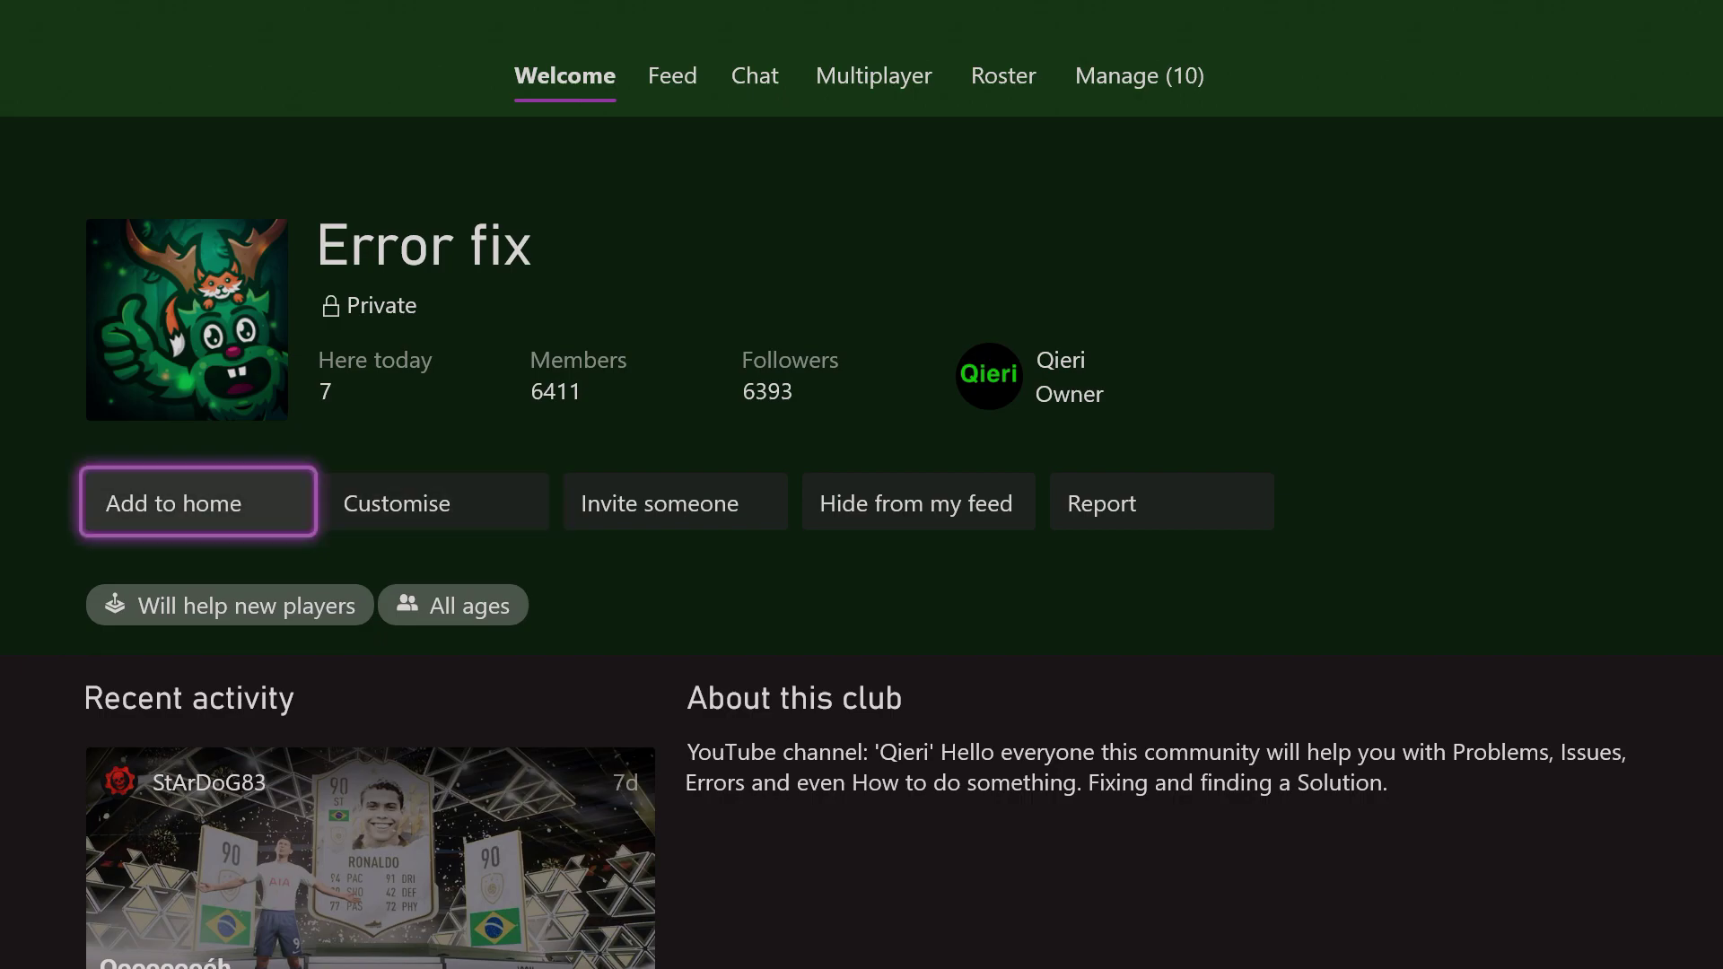